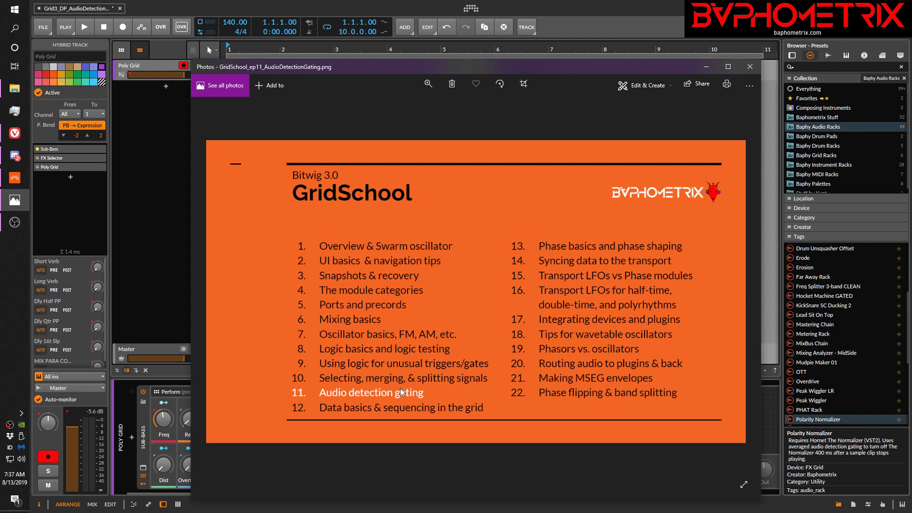
Look through the GridSchool playlist on YouTube in the Vivaldi browser and return to Bitwig Studio.
mouse_move(11, 137)
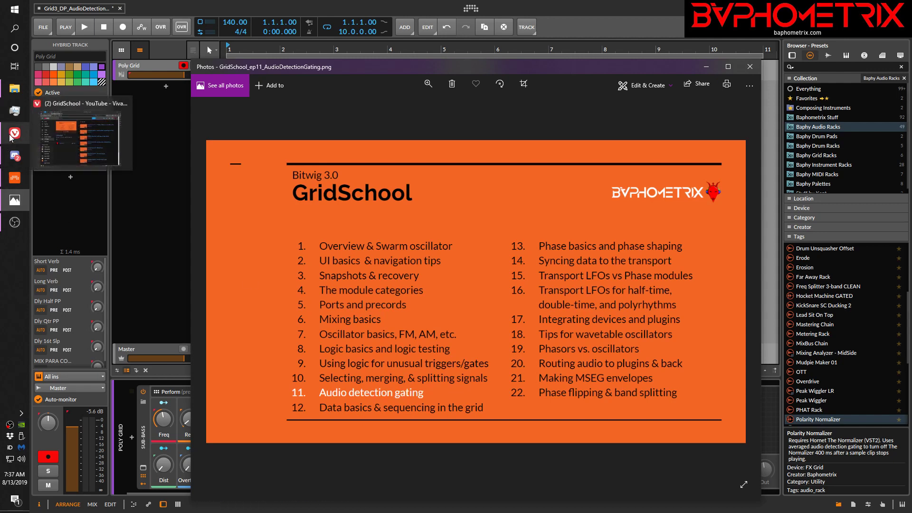
left_click(78, 136)
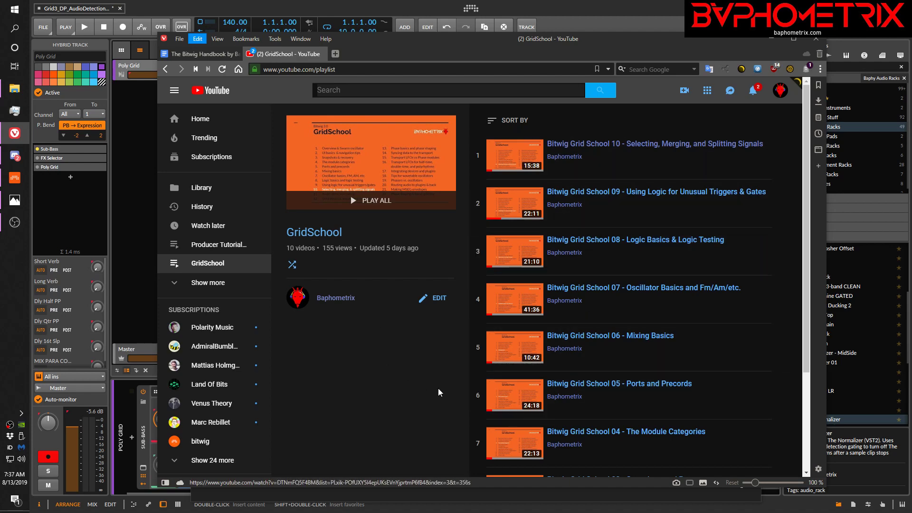
scroll(534, 350, "down", 3)
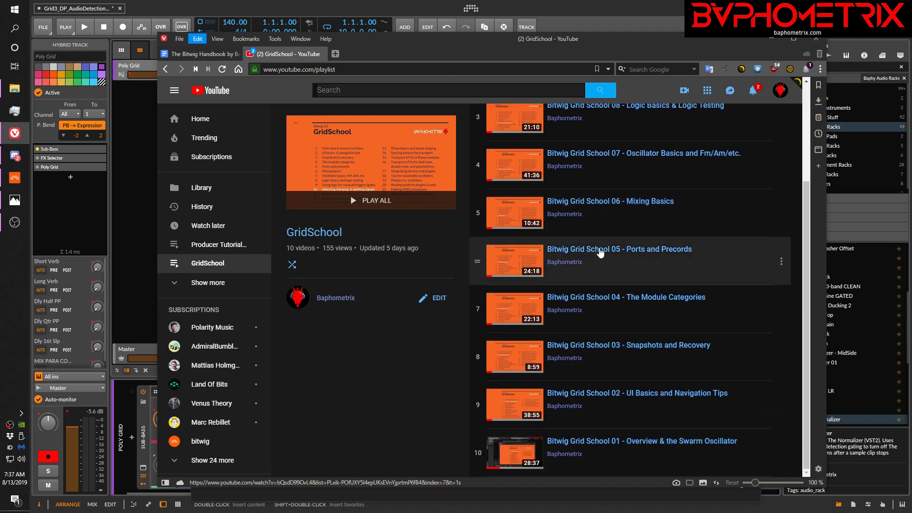
scroll(600, 254, "up", 3)
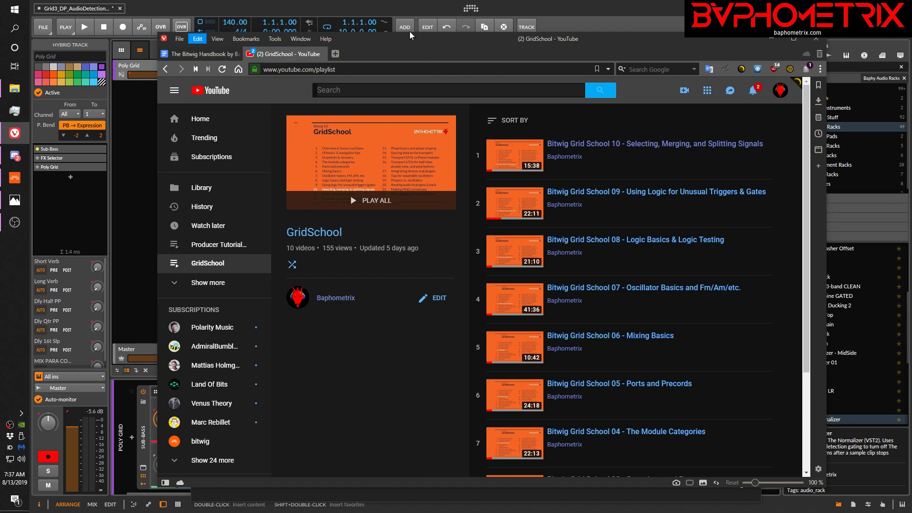
left_click(409, 19)
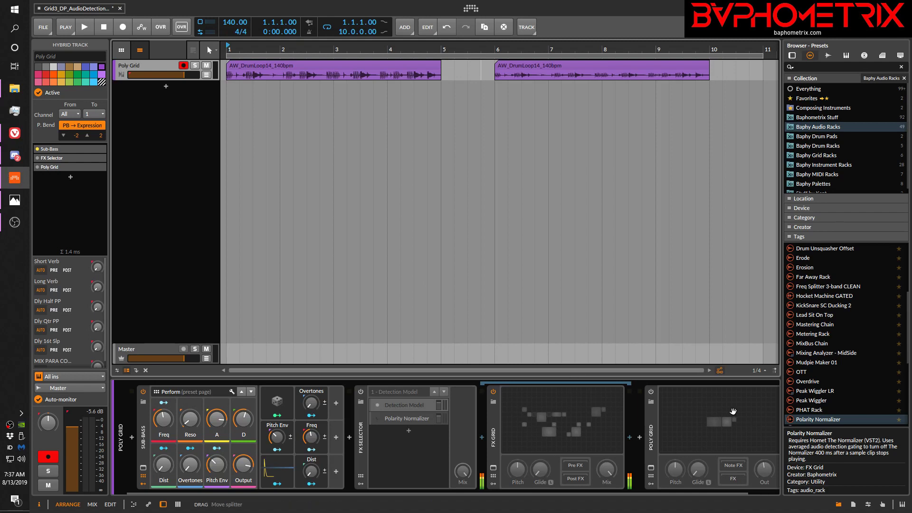
Enable the Poly Grid device in place of Sub-Bass and open its grid patch for editing.
left_click(651, 391)
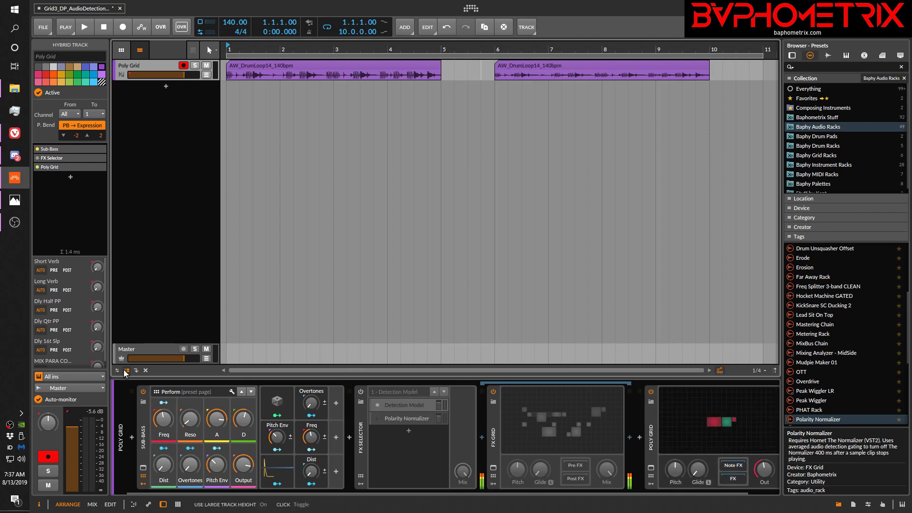
left_click(142, 392)
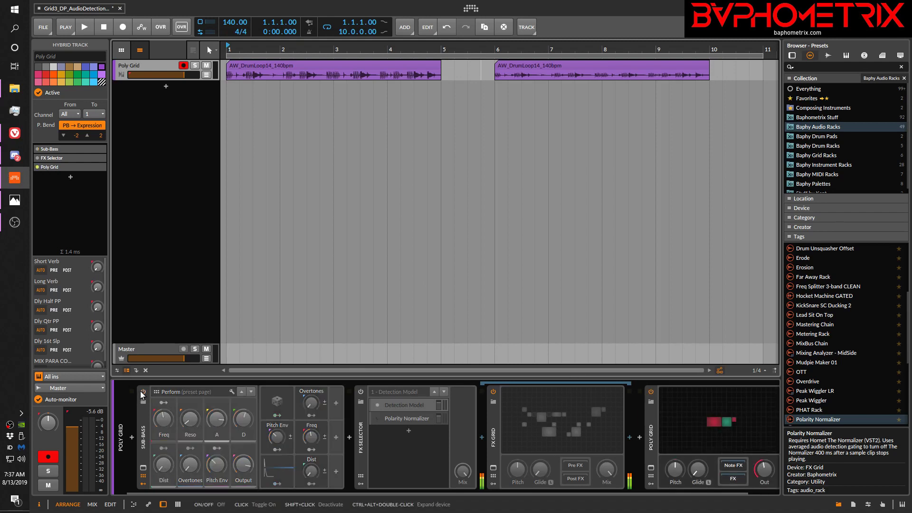
left_click(650, 469)
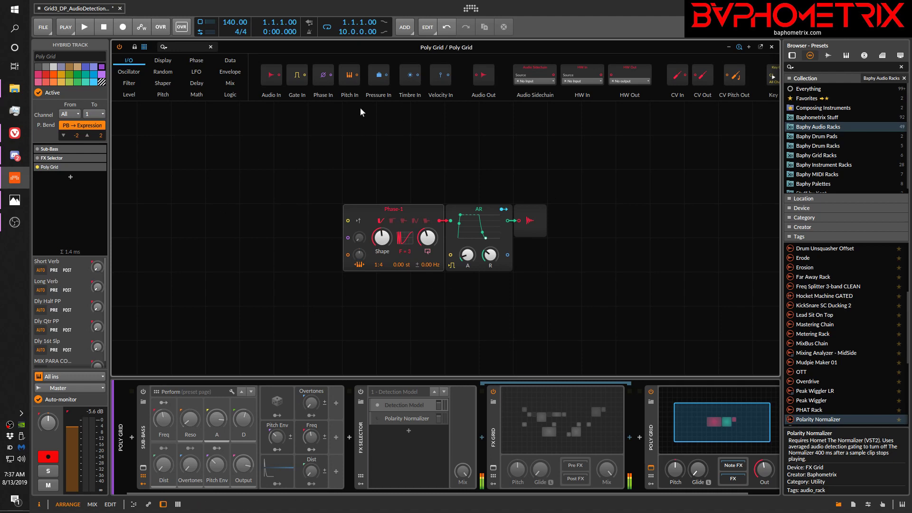
Add a free-standing Gate In module above the patch and insert an Oscilloscope between Phase-1 and AR.
left_click_drag(297, 74, 289, 152)
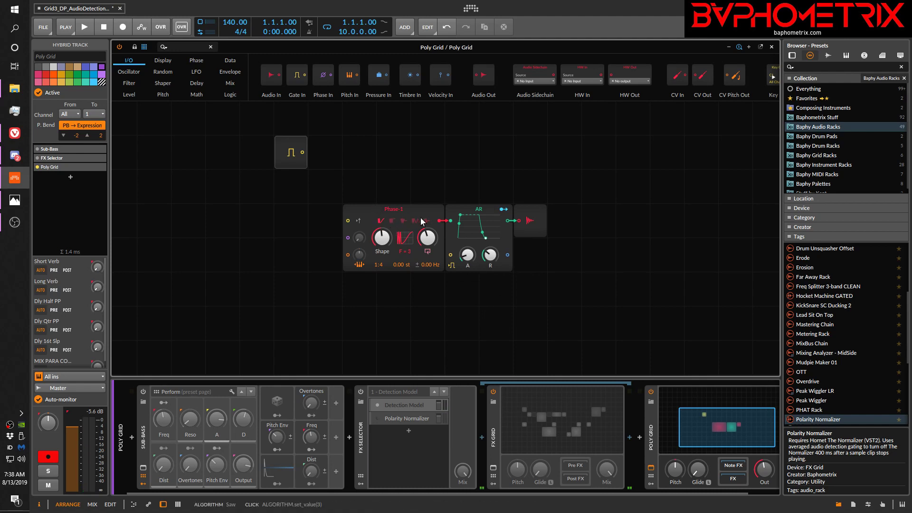
left_click(163, 60)
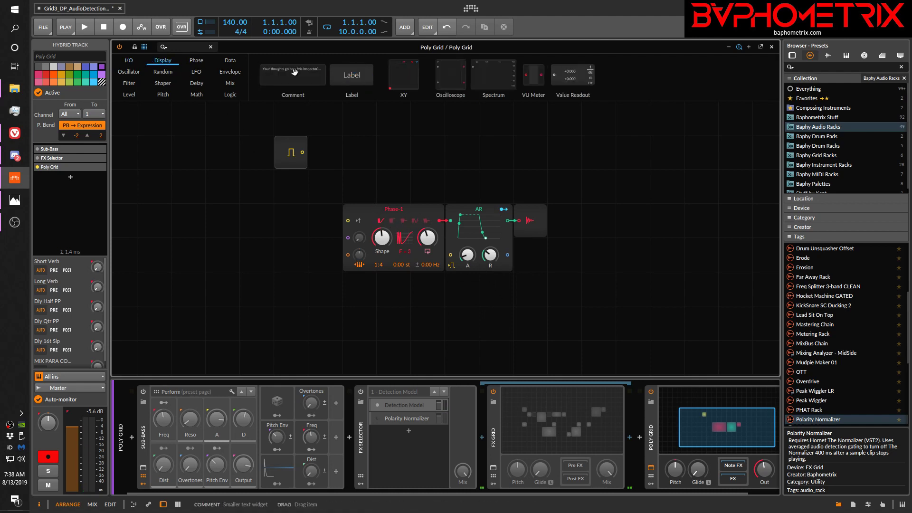
left_click_drag(454, 83, 443, 221)
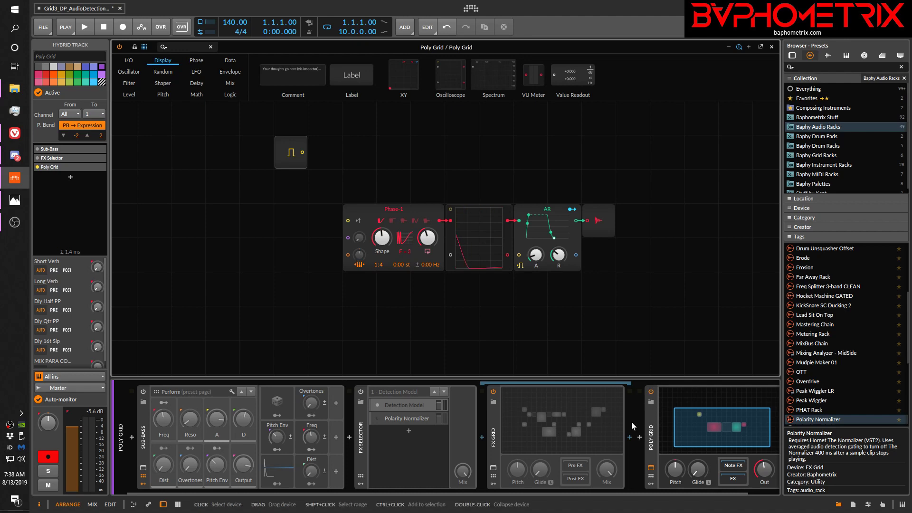
Disable the Poly Grid device and re-enable the Sub-Bass synth.
left_click(650, 392)
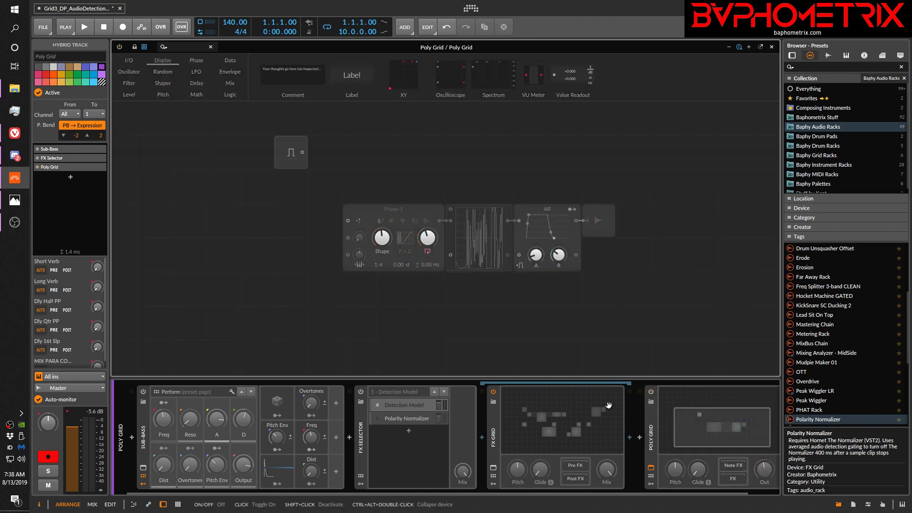
left_click(495, 437)
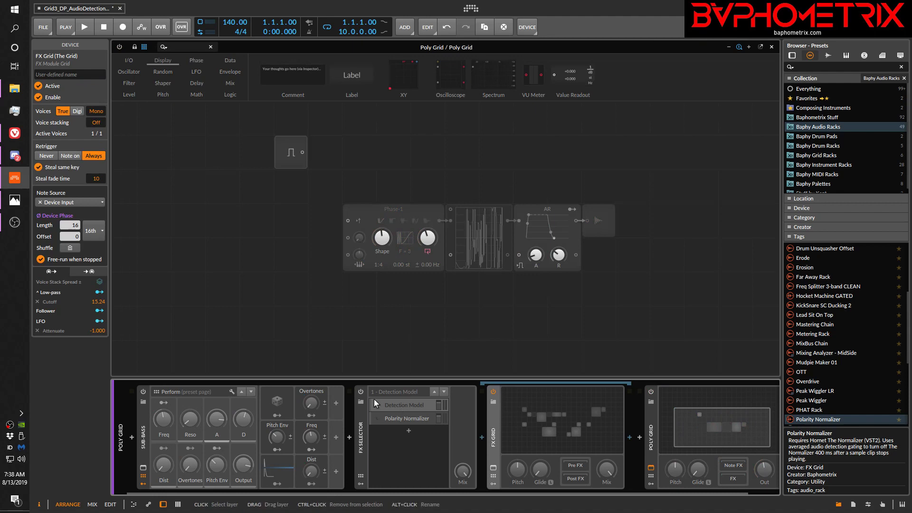
left_click(143, 392)
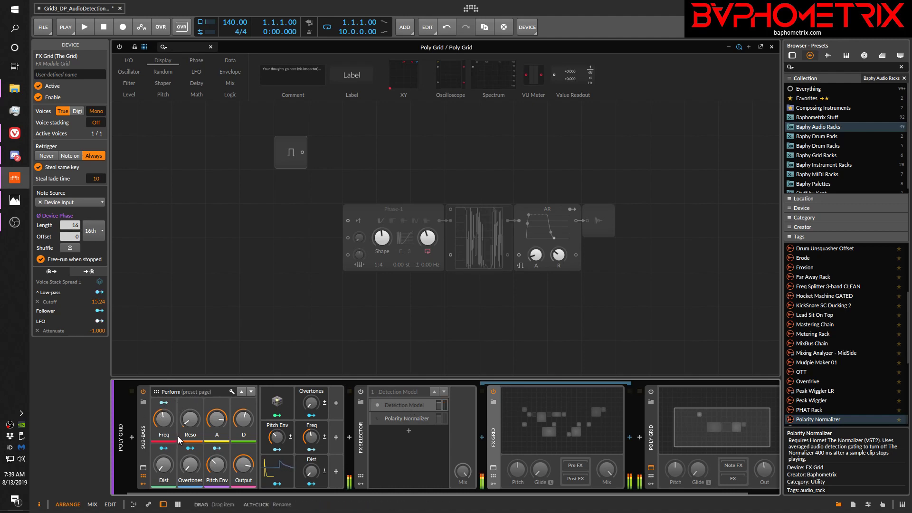
Expand the Sub-Bass synth to inspect its oscillator, filter and envelope displays, and collapse it again.
left_click(140, 436)
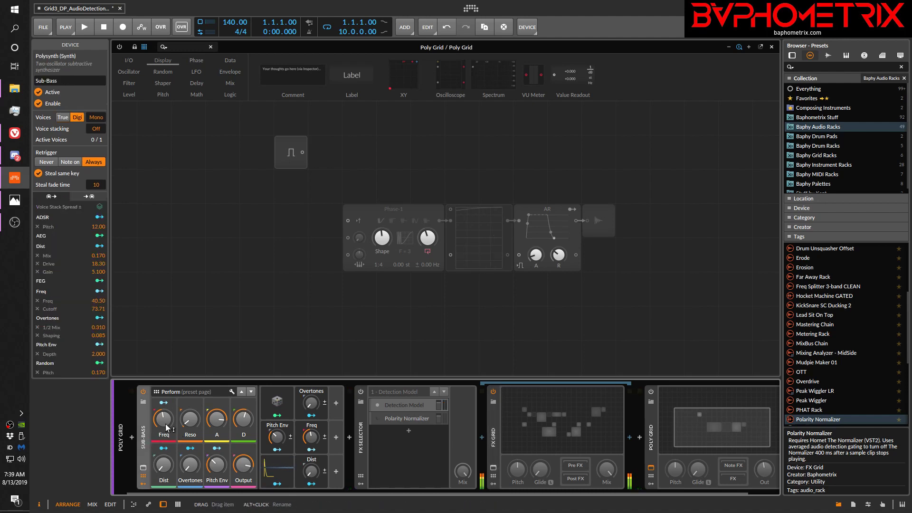
double_click(142, 437)
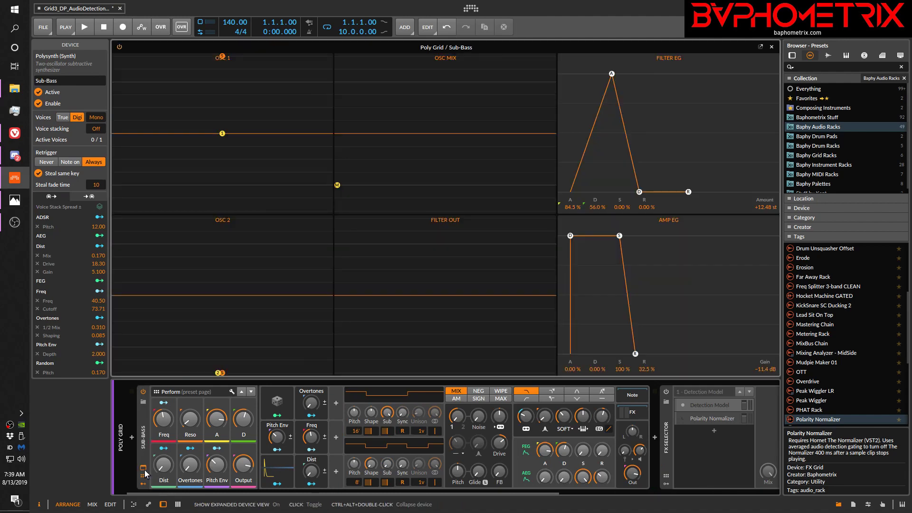
left_click(144, 467)
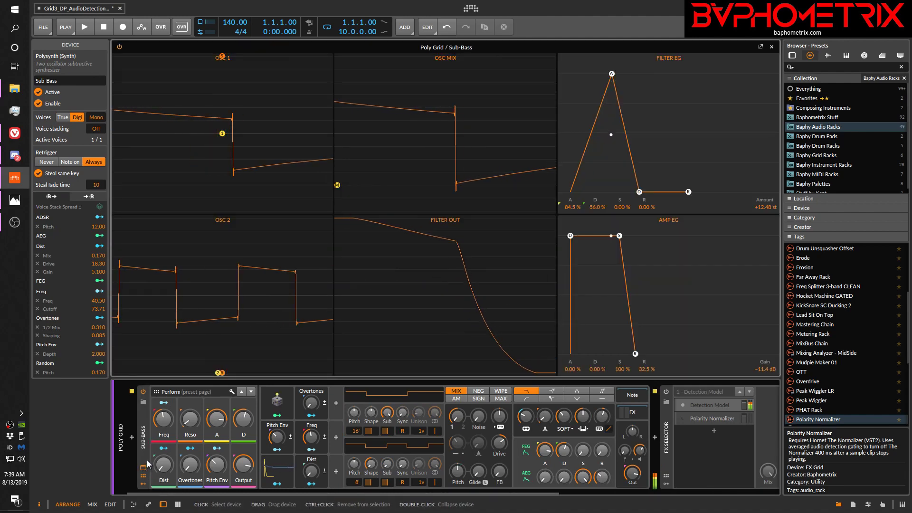
left_click(144, 469)
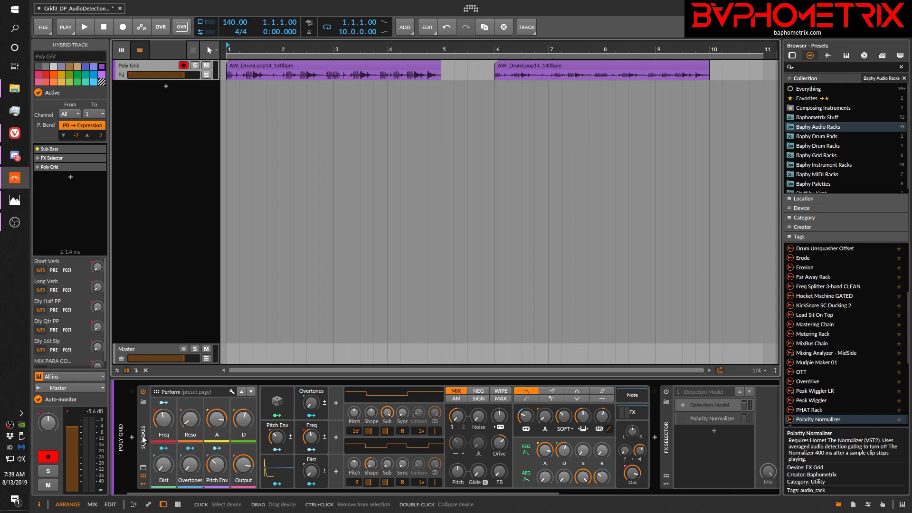
left_click(159, 424)
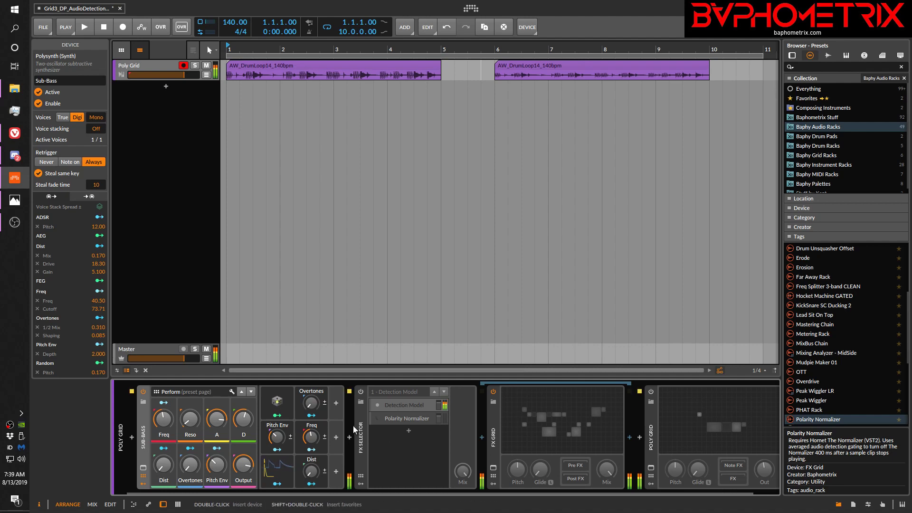
Enable the FX Selector and play the first AW_DrumLoop14_140bpm clip through the Detection Model, then stop playback.
left_click(360, 392)
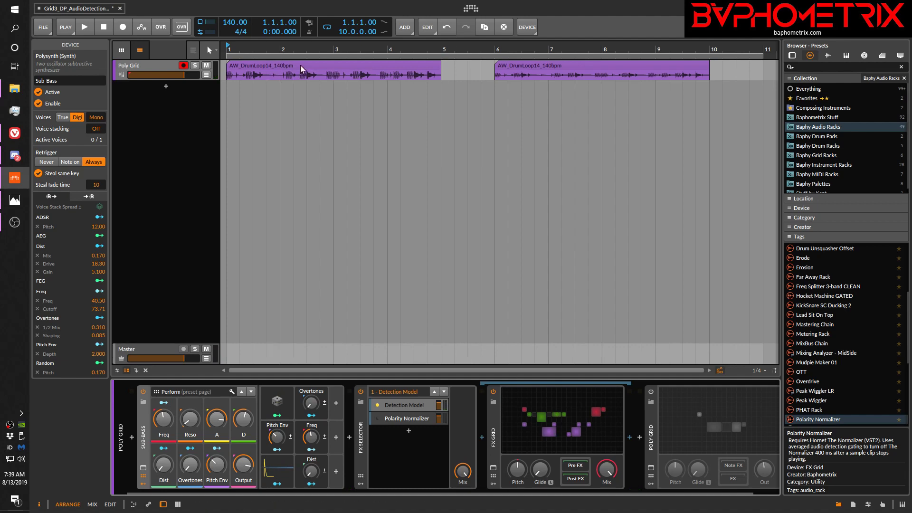
left_click(399, 66)
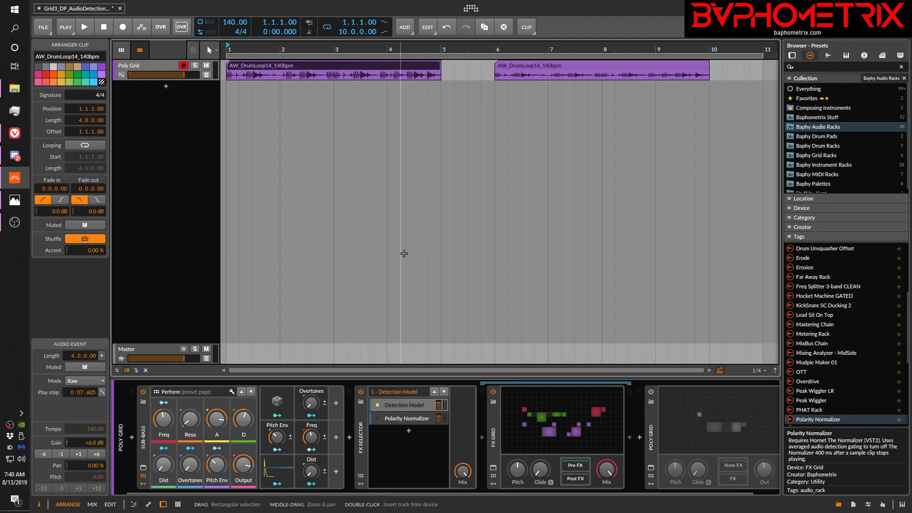
key("space")
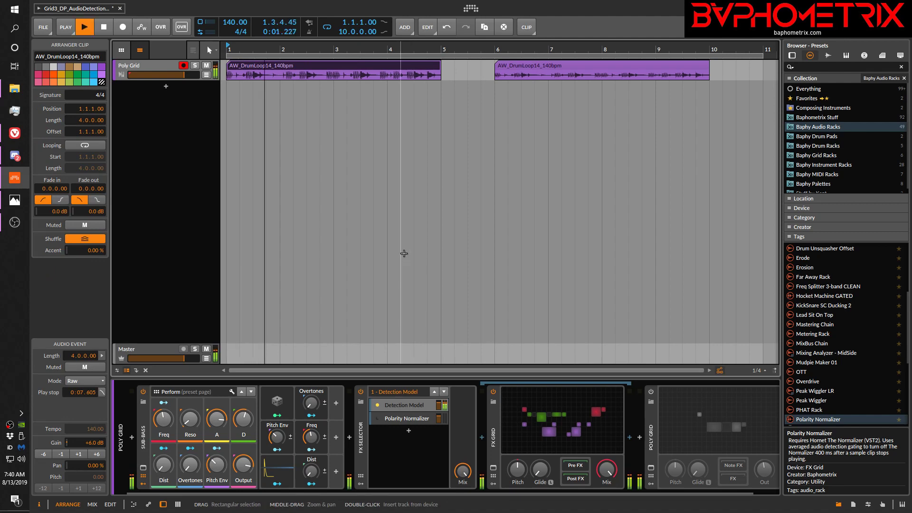
key("space")
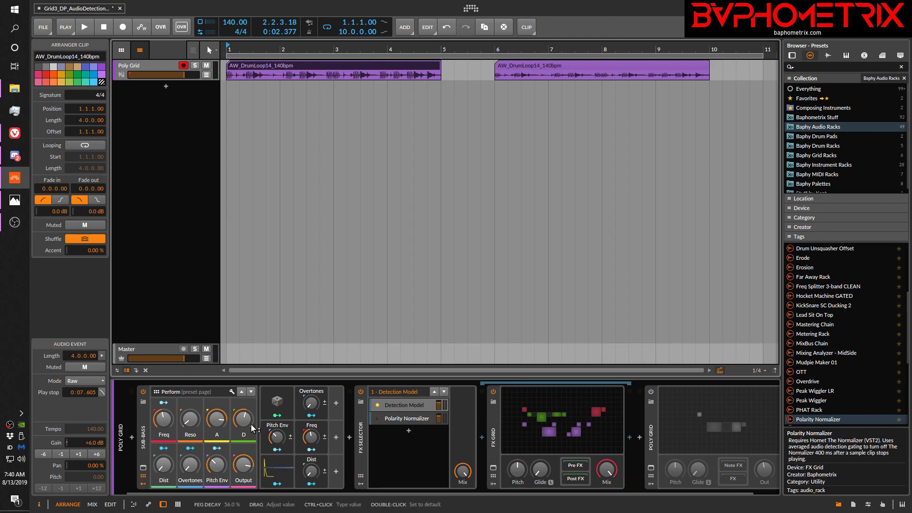
Open the Detection Model's FX Grid patch and toggle solo on its two Mixer channels to audition them.
left_click(527, 417)
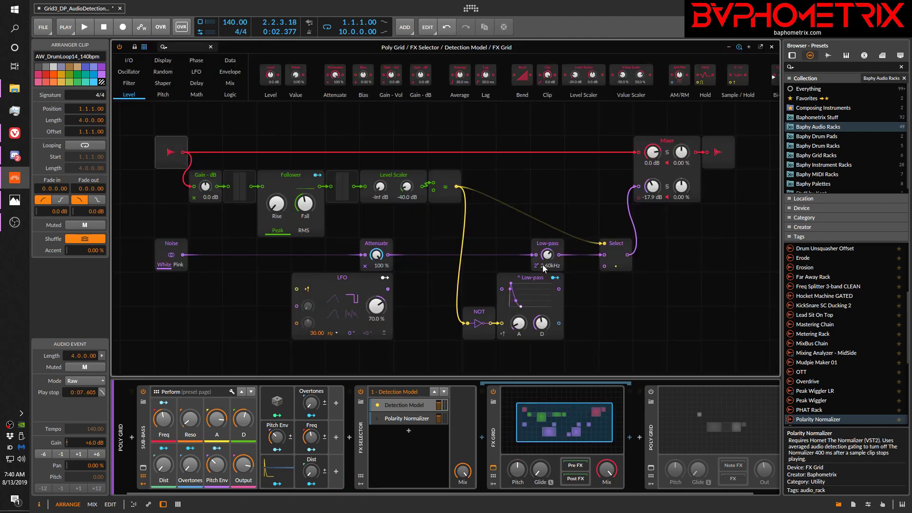
left_click(667, 186)
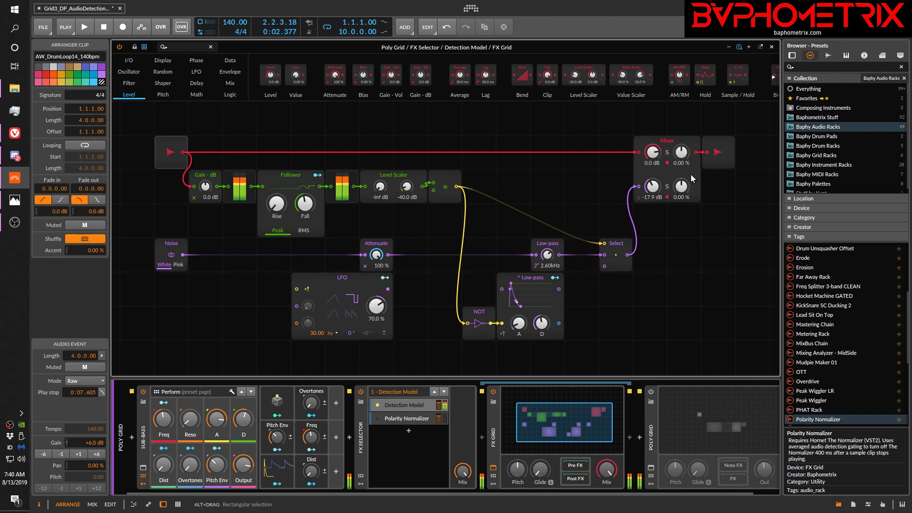
left_click(667, 152)
left_click(666, 152)
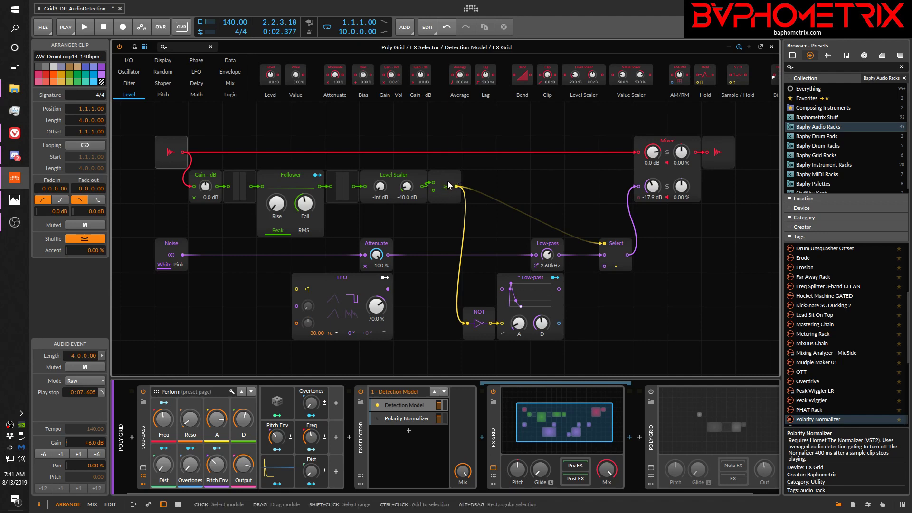
Place an equals (=) logic comparator above the signal chain to examine it, and delete it.
left_click(221, 91)
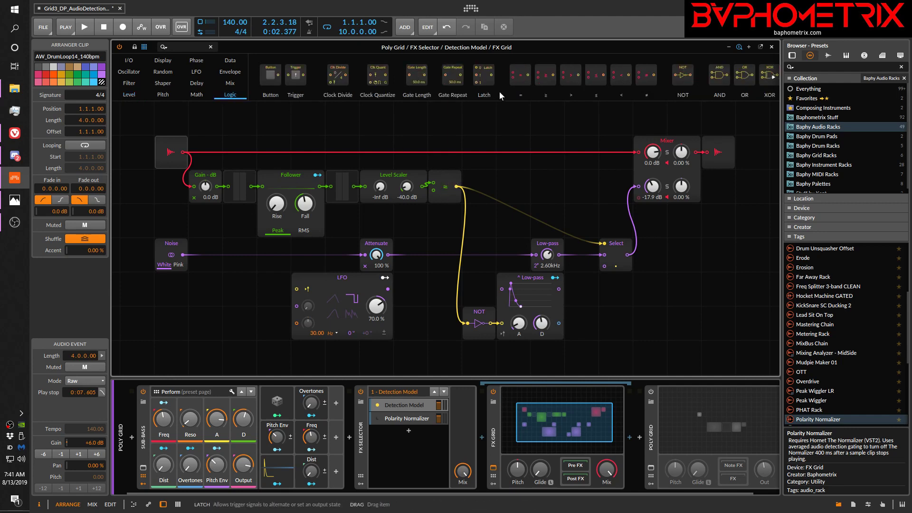
left_click_drag(518, 76, 514, 120)
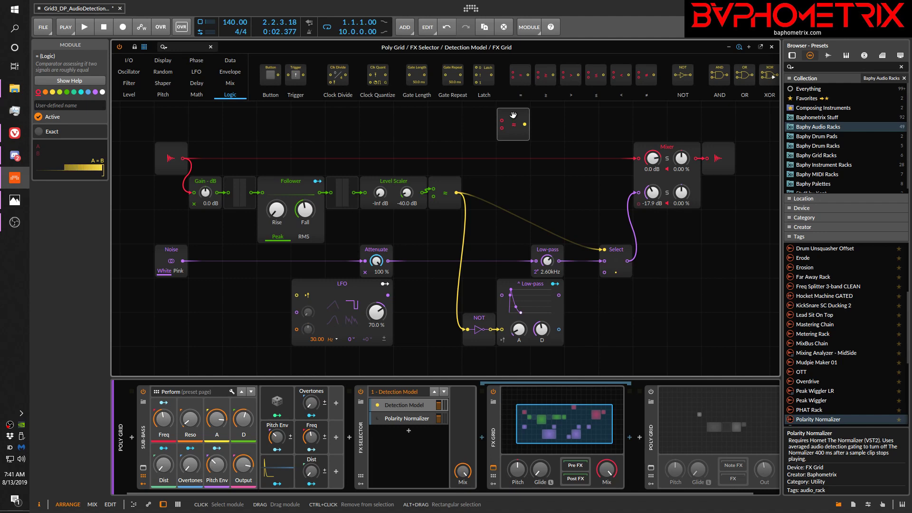
key("Delete")
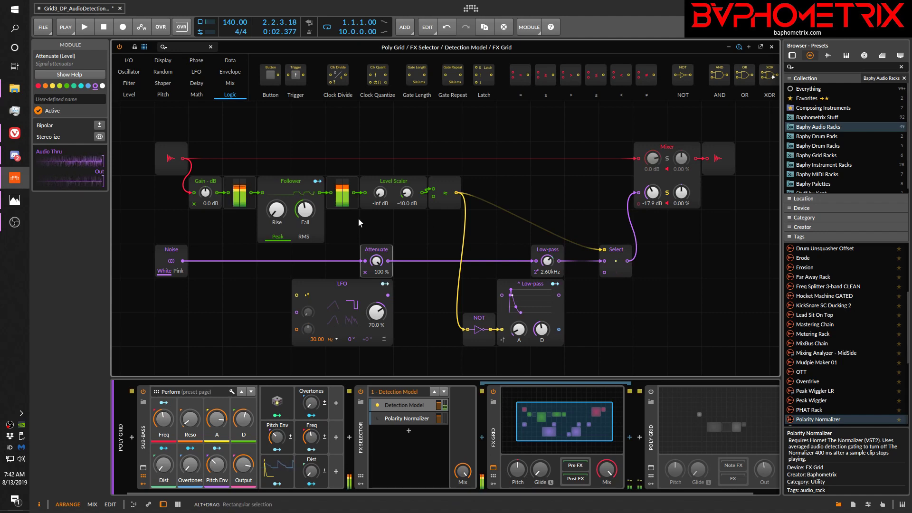
Turn off solo on the Mixer's second channel and solo its first channel.
left_click(667, 193)
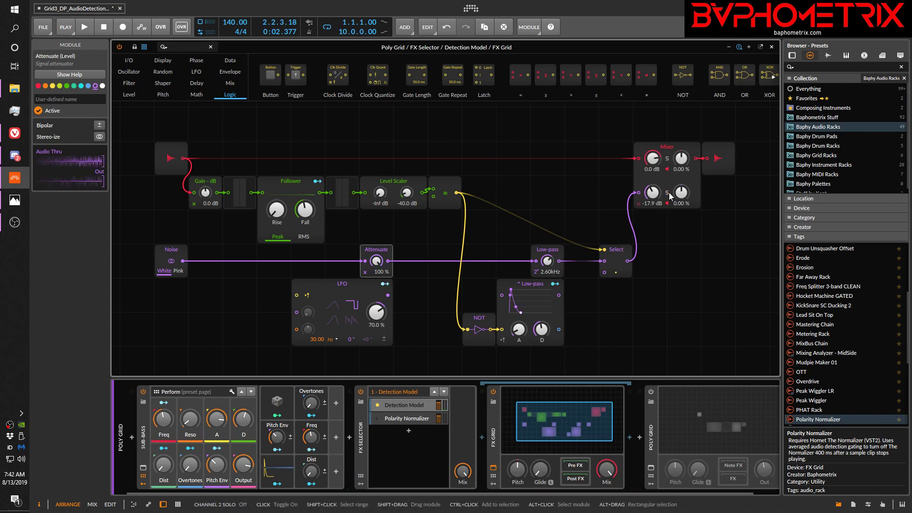
left_click(667, 160)
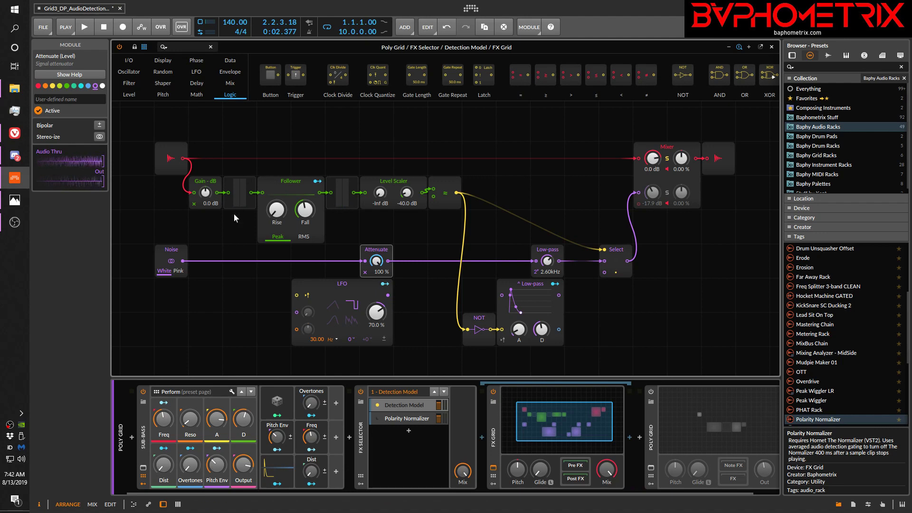
Add a widened Oscilloscope above the Follower and feed its first signal input from the Gain - dB output.
left_click(163, 61)
left_click_drag(233, 125, 262, 172)
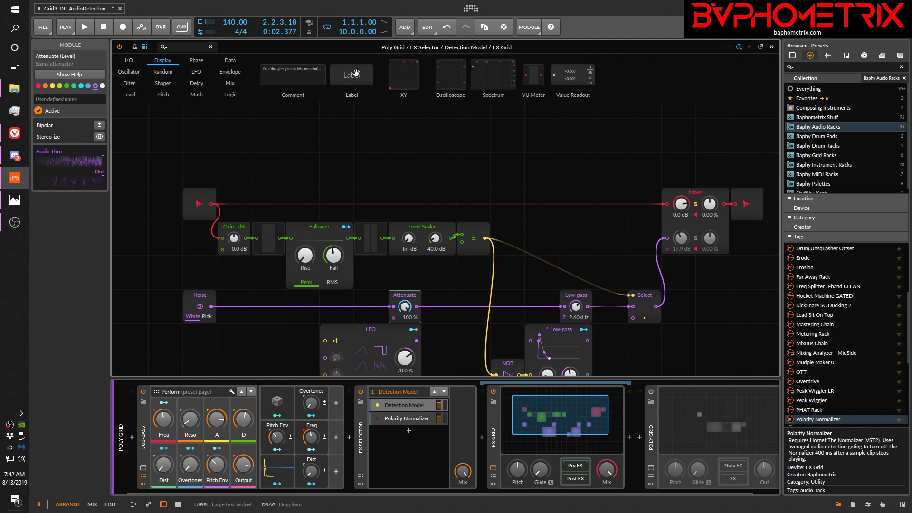
left_click_drag(447, 76, 287, 138)
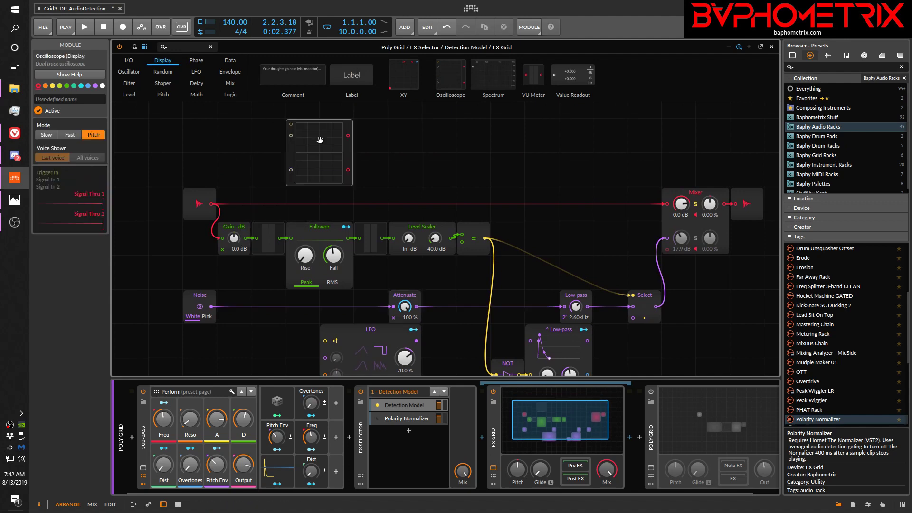
left_click_drag(247, 241, 291, 133)
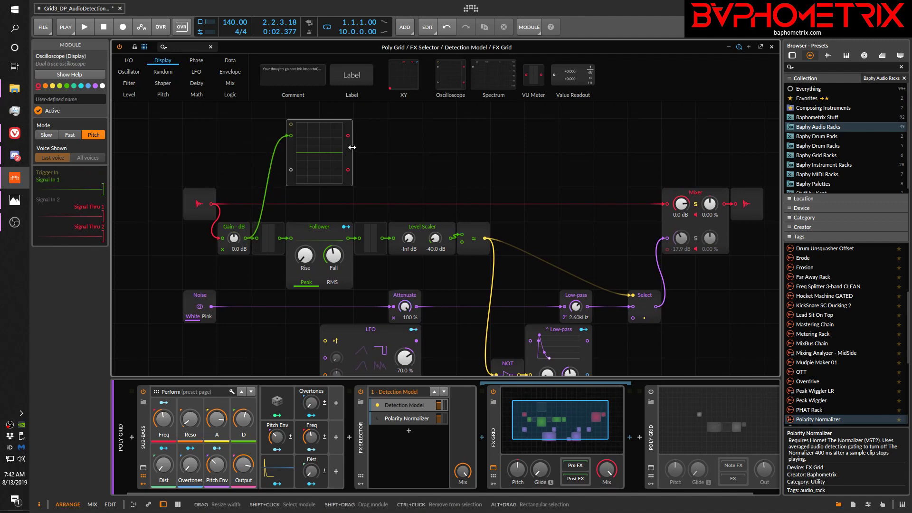
left_click_drag(352, 150, 453, 159)
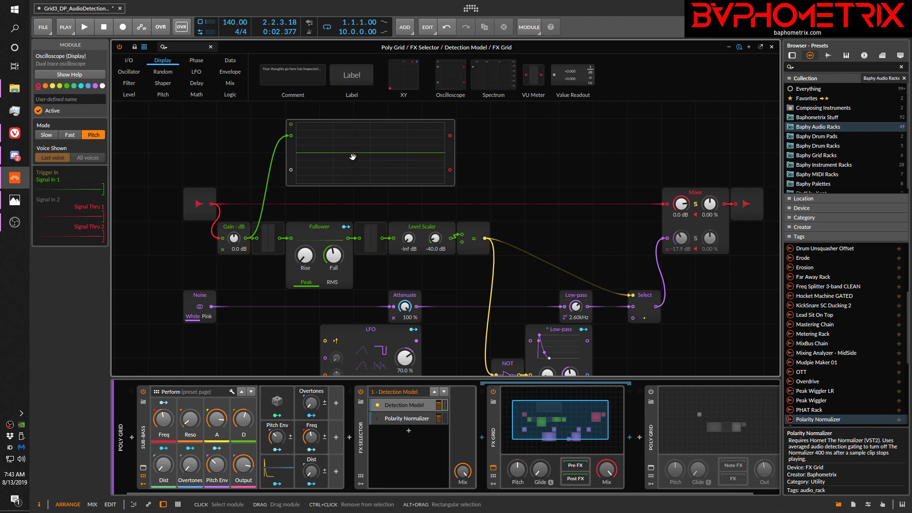
Set the Oscilloscope's mode to Slow, make the module narrower and shift it toward the patch's input side.
left_click(346, 143)
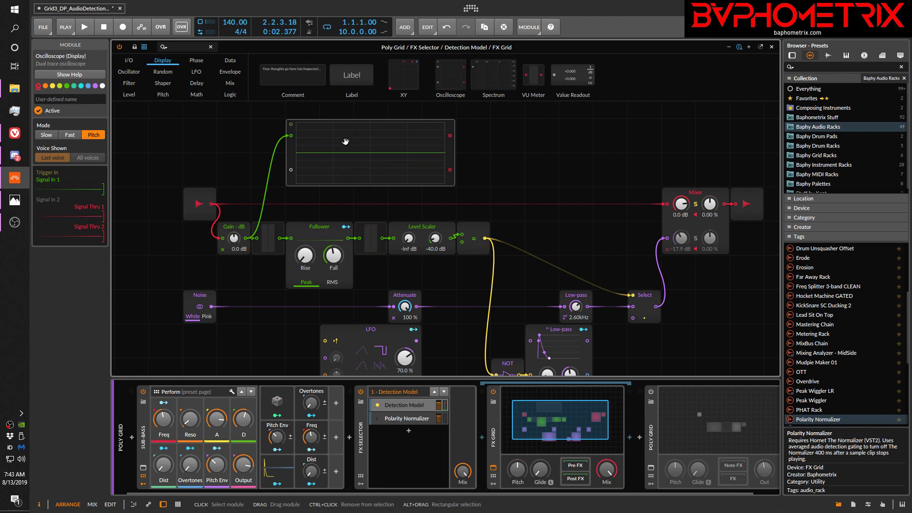
left_click(46, 135)
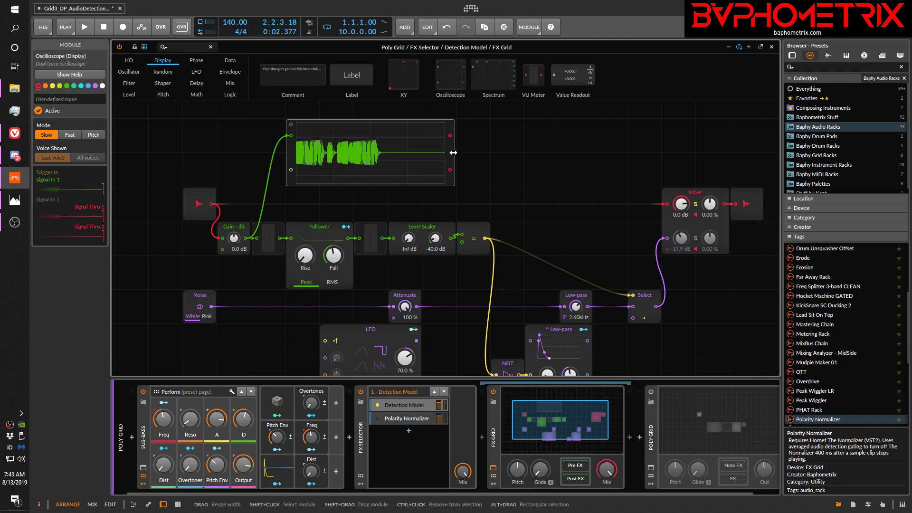
left_click_drag(454, 153, 421, 153)
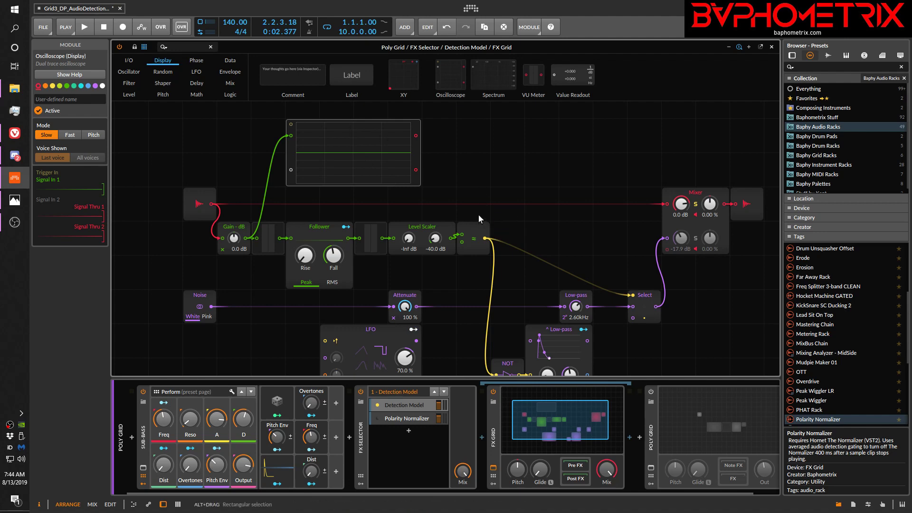
left_click_drag(352, 134, 318, 134)
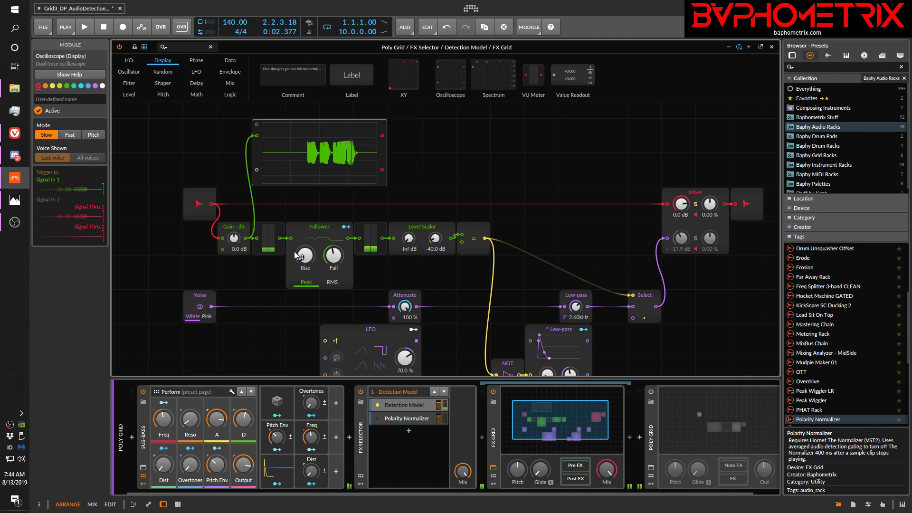
Place an additional envelope Follower above the signal chain to show it, and delete it.
left_click(233, 73)
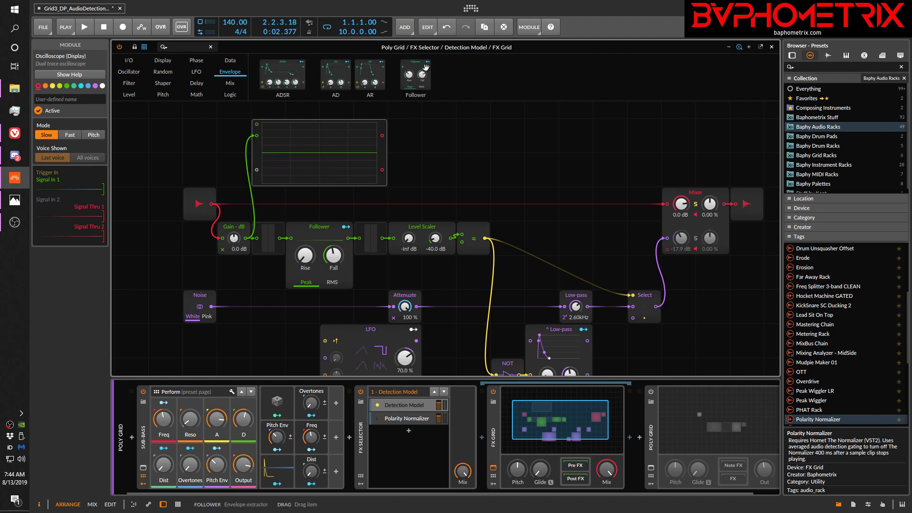
left_click_drag(423, 72, 522, 148)
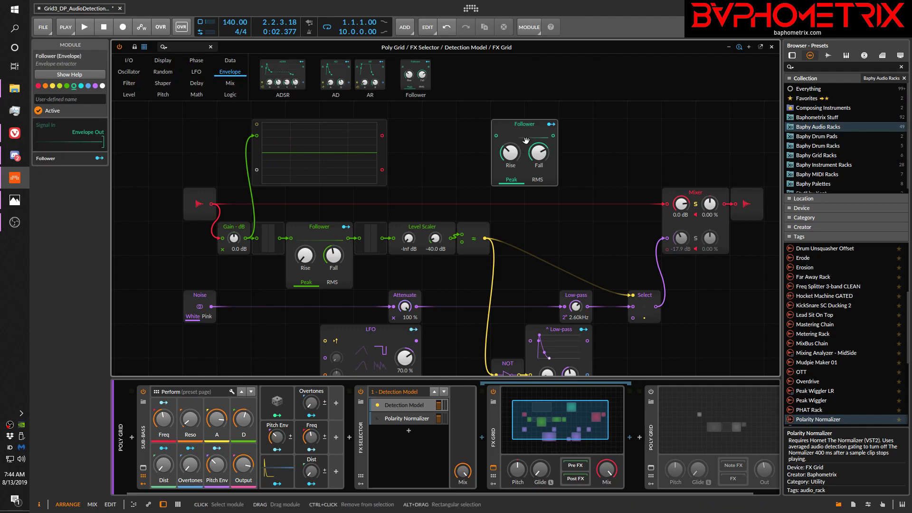
left_click(518, 130)
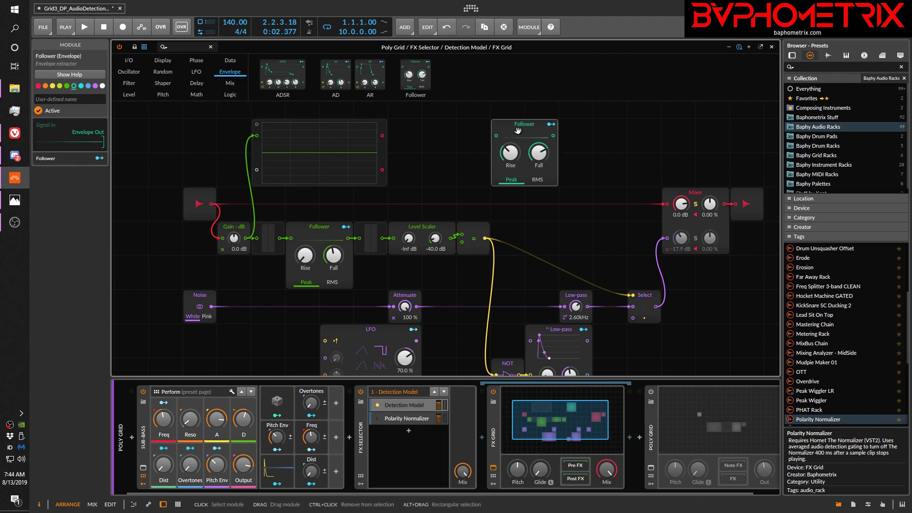
key("Delete")
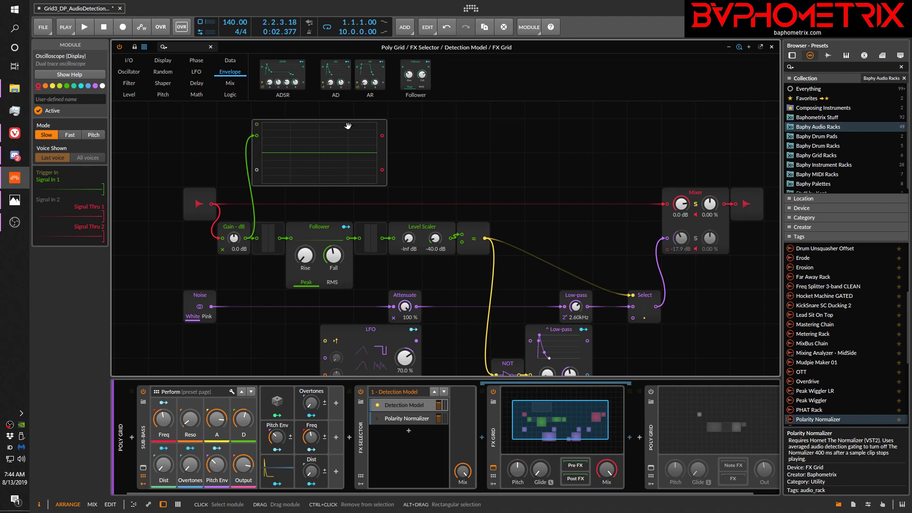
Feed the Oscilloscope's second signal input from the Follower output and reposition the Oscilloscope above the equals comparator.
left_click_drag(335, 132, 438, 132)
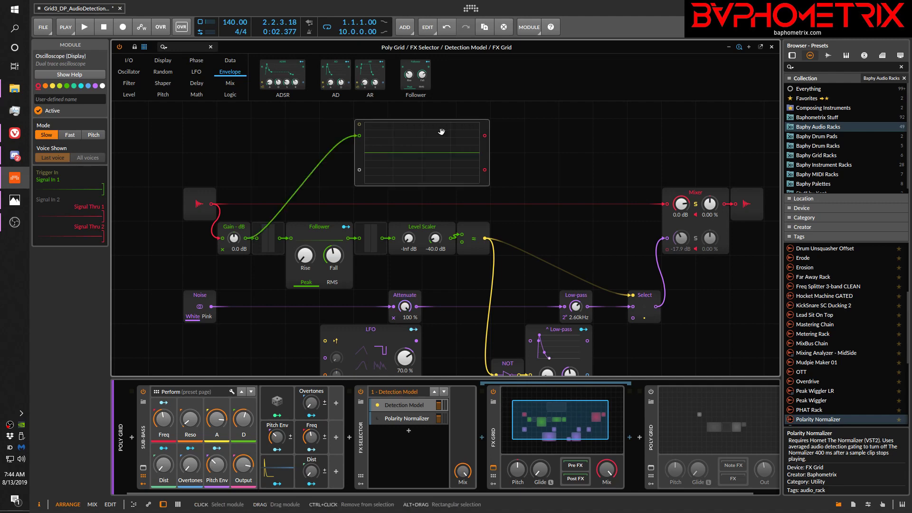
left_click_drag(351, 238, 359, 170)
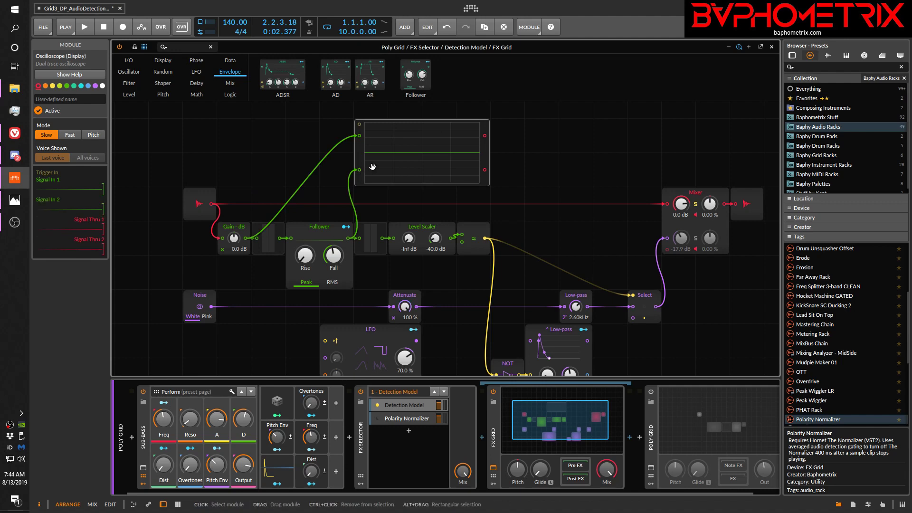
left_click_drag(415, 141, 484, 141)
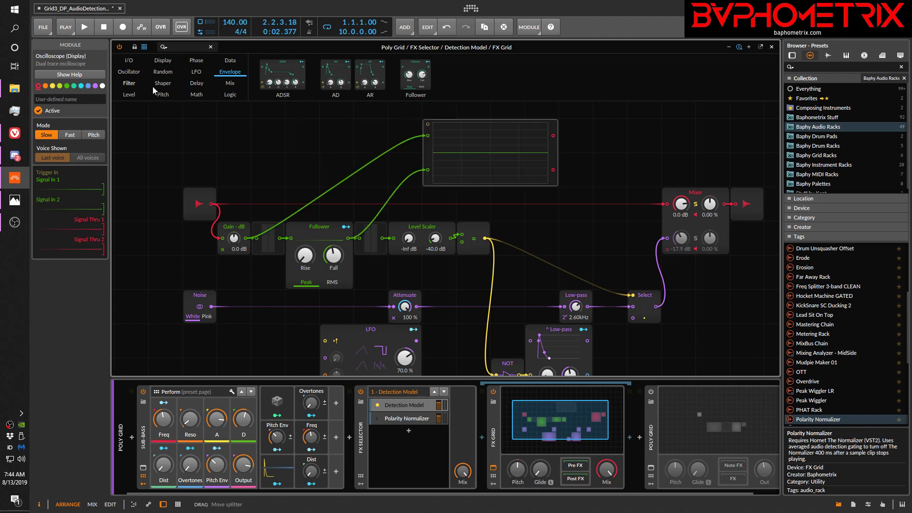
Insert a Gain - dB module between the Follower and the Oscilloscope's second signal input, and colour it purple.
left_click(126, 93)
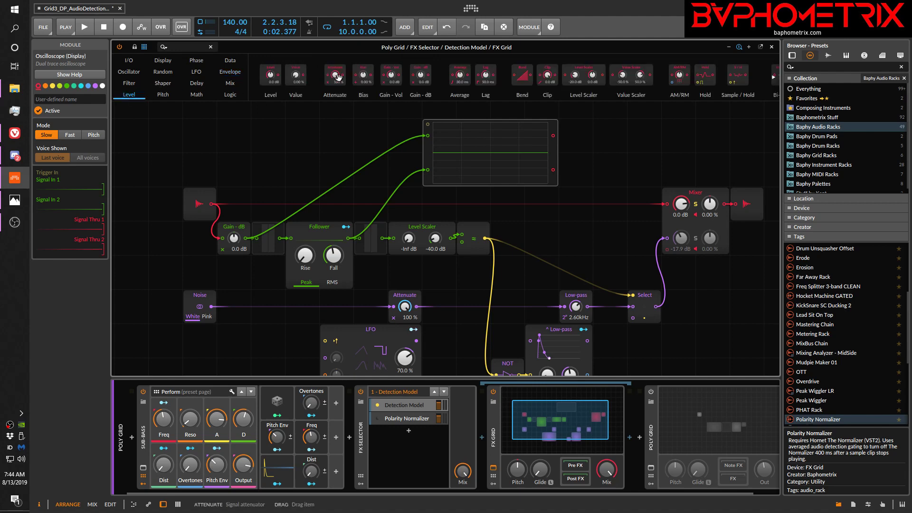
left_click_drag(401, 76, 400, 170)
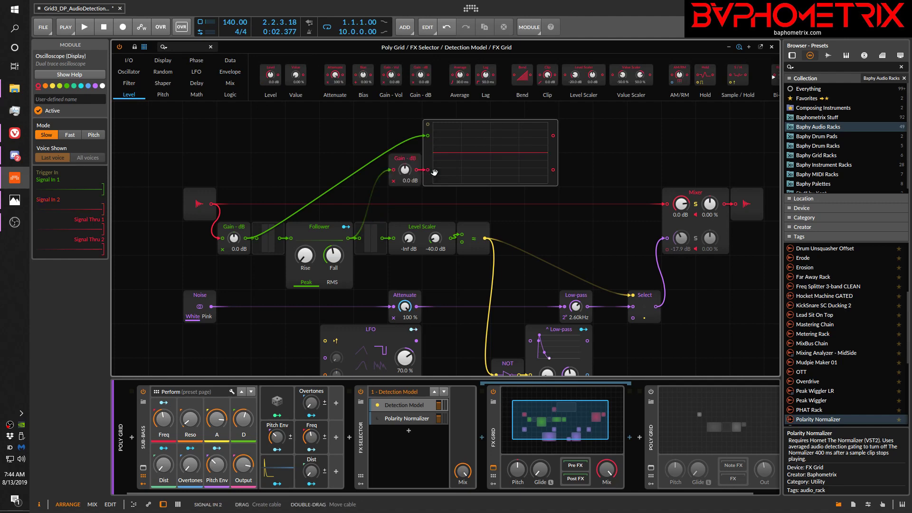
left_click(403, 158)
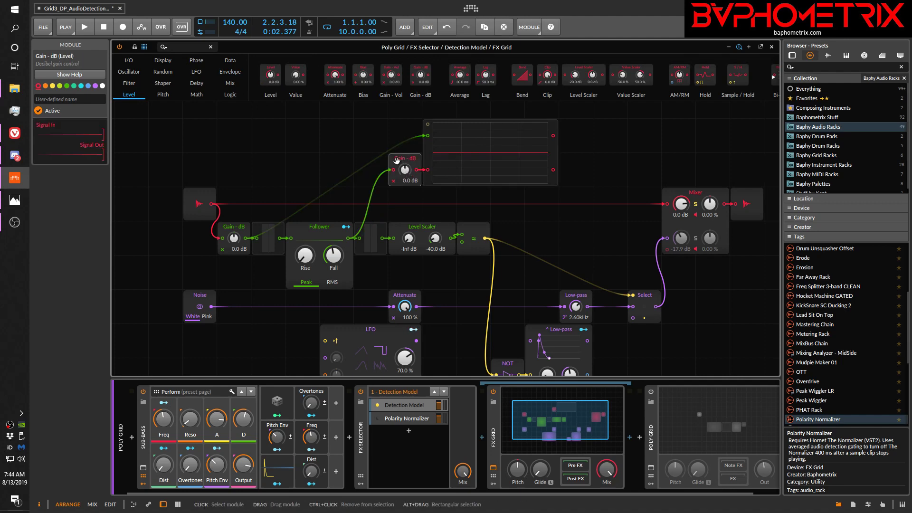
left_click(95, 86)
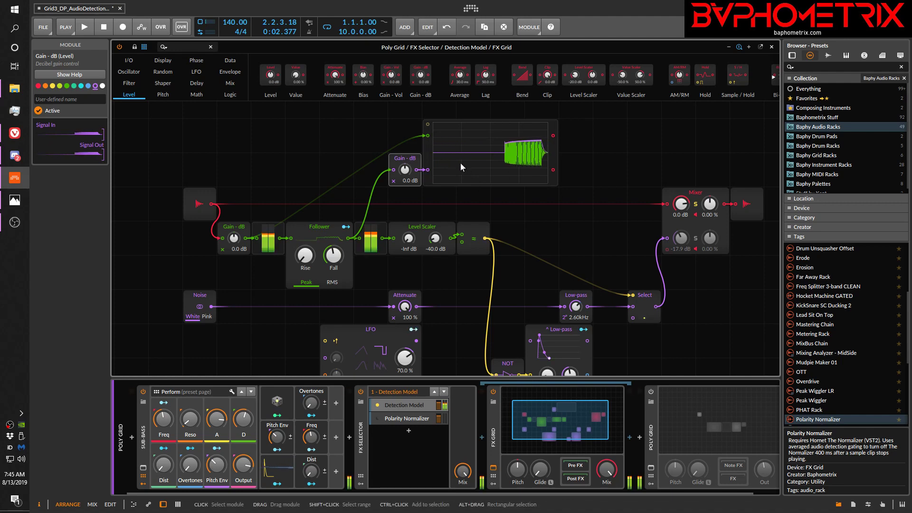
Disconnect the Oscilloscope's first signal input and move the equals comparator away from the Level Scaler.
double_click(428, 136)
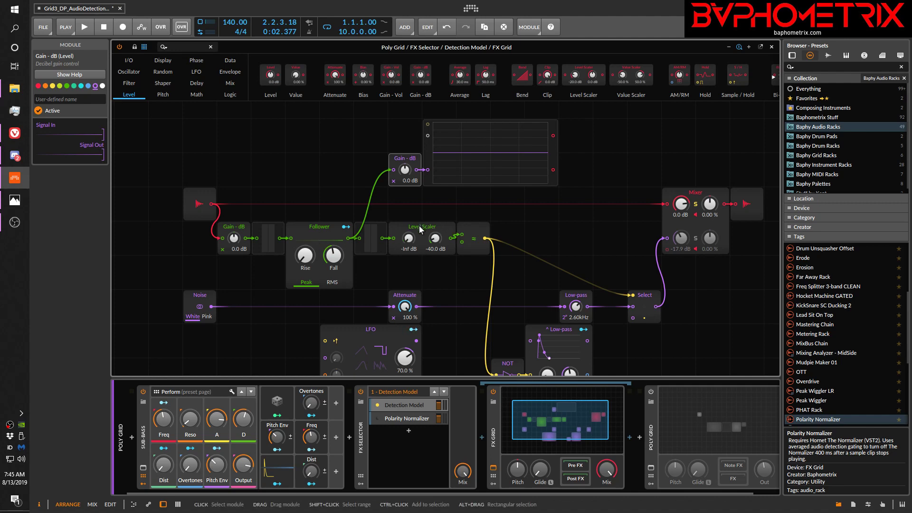
left_click(229, 83)
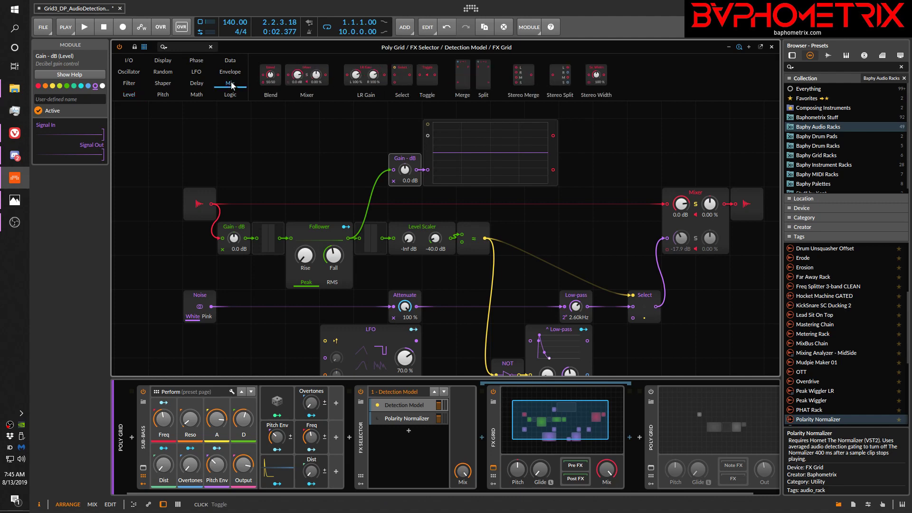
left_click(229, 93)
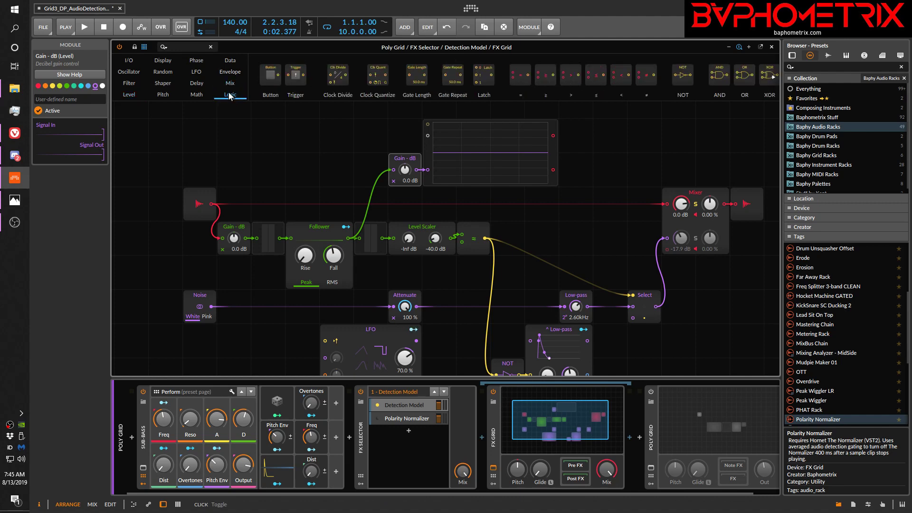
left_click(129, 95)
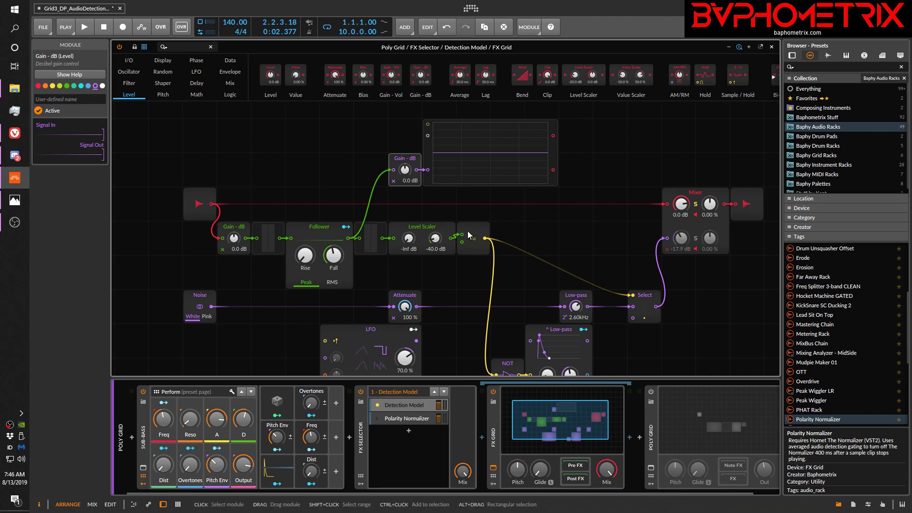
left_click_drag(469, 236, 498, 237)
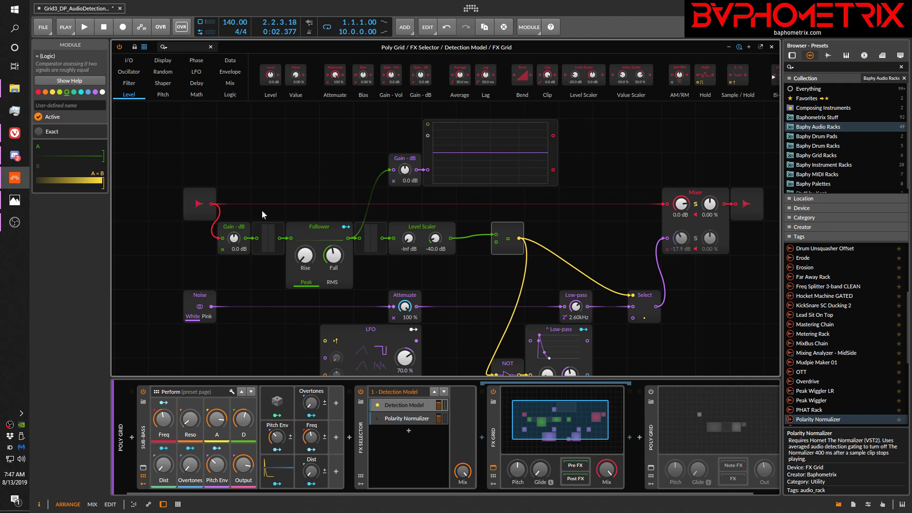
Try a 129 ms Rise on the Follower, return it to minimum, and lower the Fall to 0.10 ms.
left_click_drag(306, 259, 306, 251)
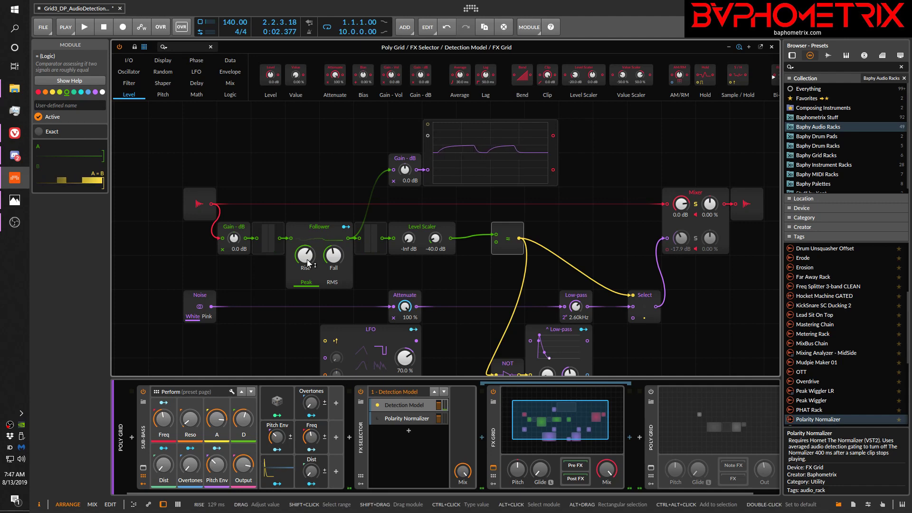
left_click_drag(308, 263, 308, 297)
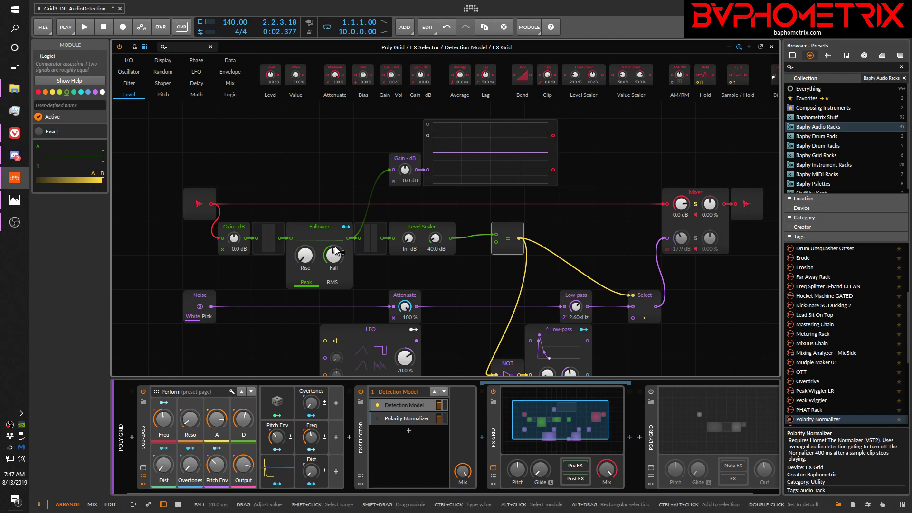
left_click_drag(335, 254, 335, 269)
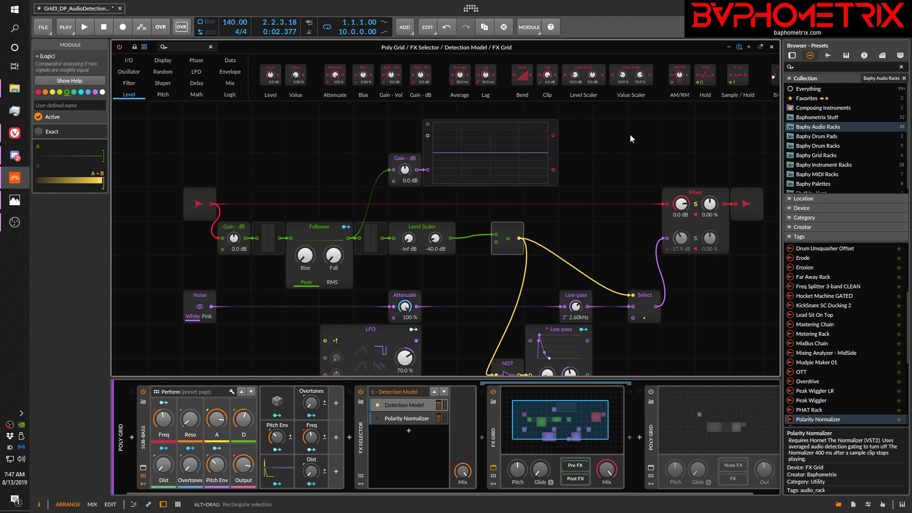
Switch the Oscilloscope's mode to Pitch and lengthen the Follower's Fall time.
left_click(513, 149)
left_click(102, 133)
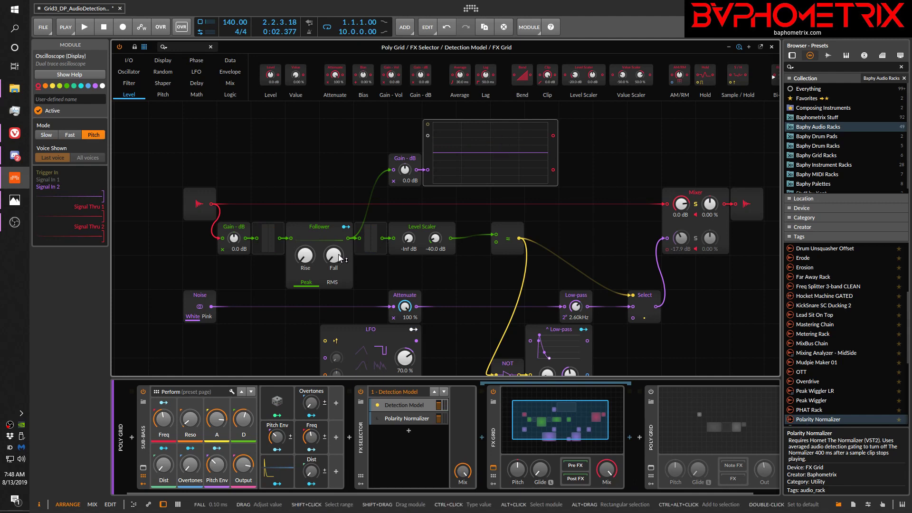
left_click_drag(336, 263, 336, 252)
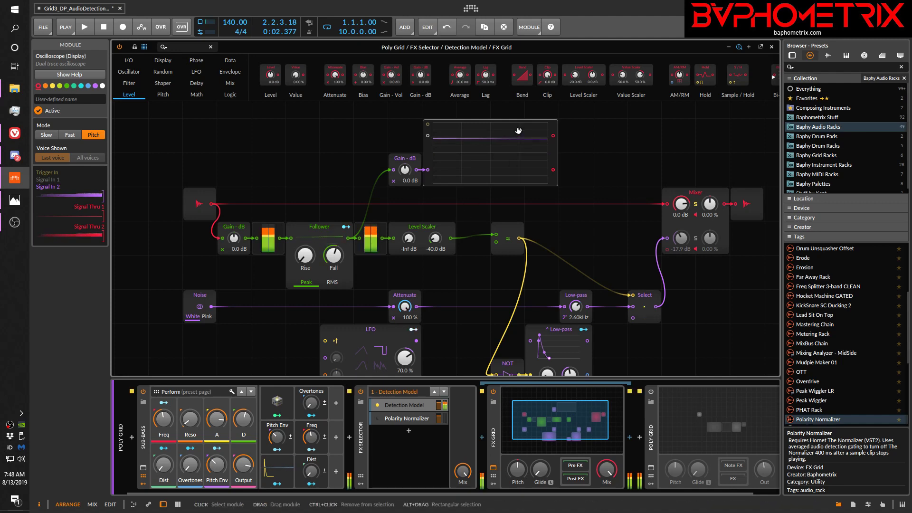
mouse_move(333, 255)
left_mouse_down()
mouse_move(334, 272)
mouse_move(334, 256)
left_mouse_up()
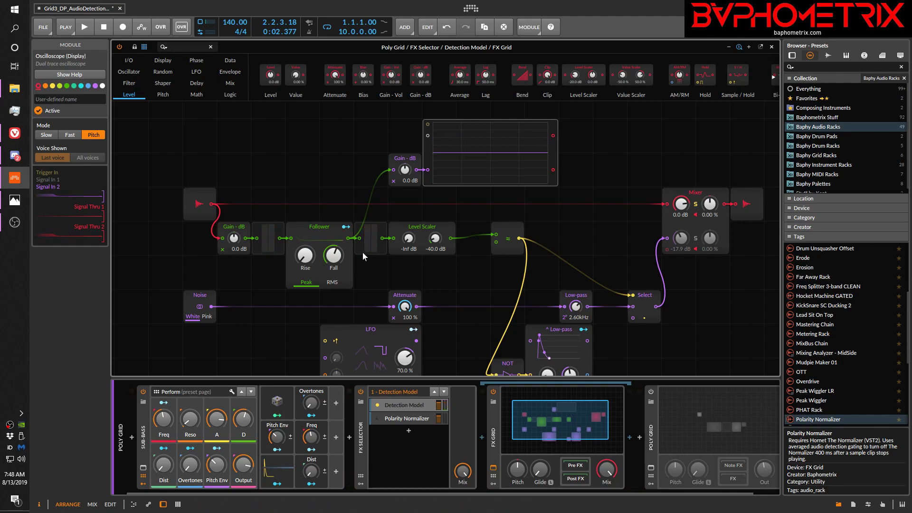
Add a VU Meter beside the Oscilloscope, above the signal chain.
left_click(167, 57)
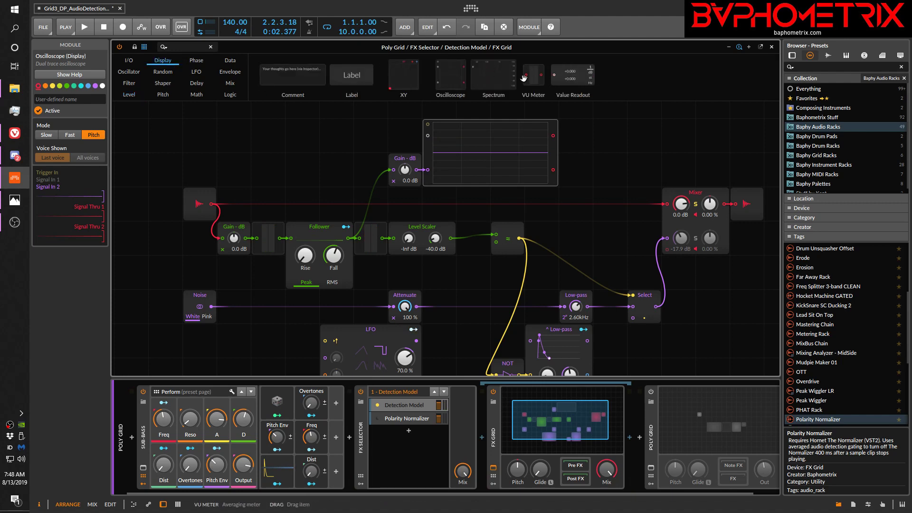
left_click_drag(532, 77, 622, 133)
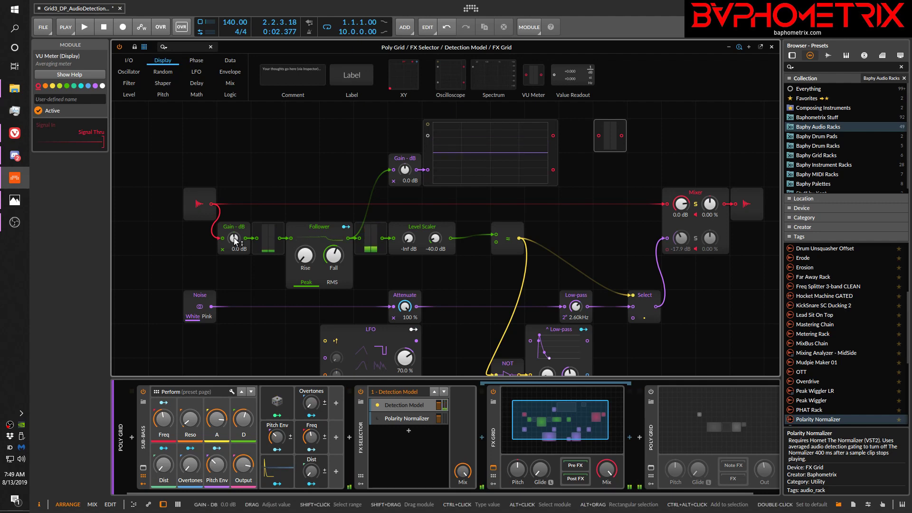
Try levels of -15.6, -9.6 and -0.7 dB on the Gain - dB before the Follower, and reset it to 0.0 dB.
left_click_drag(234, 240, 234, 250)
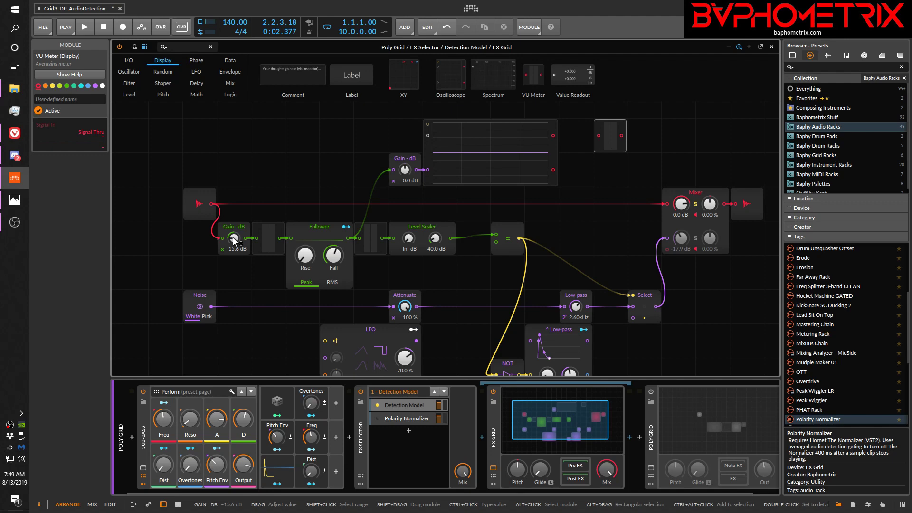
left_click_drag(234, 241, 234, 205)
left_click_drag(234, 238, 234, 213)
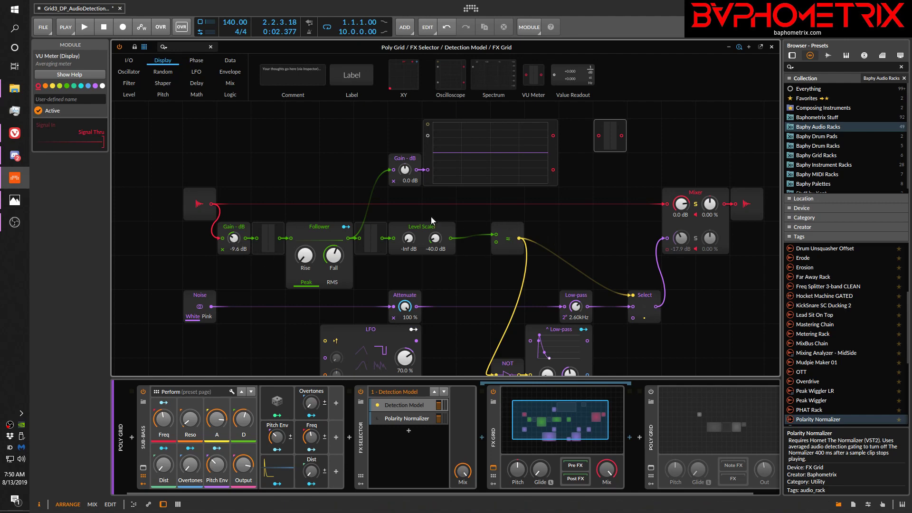
left_click_drag(233, 242, 233, 224)
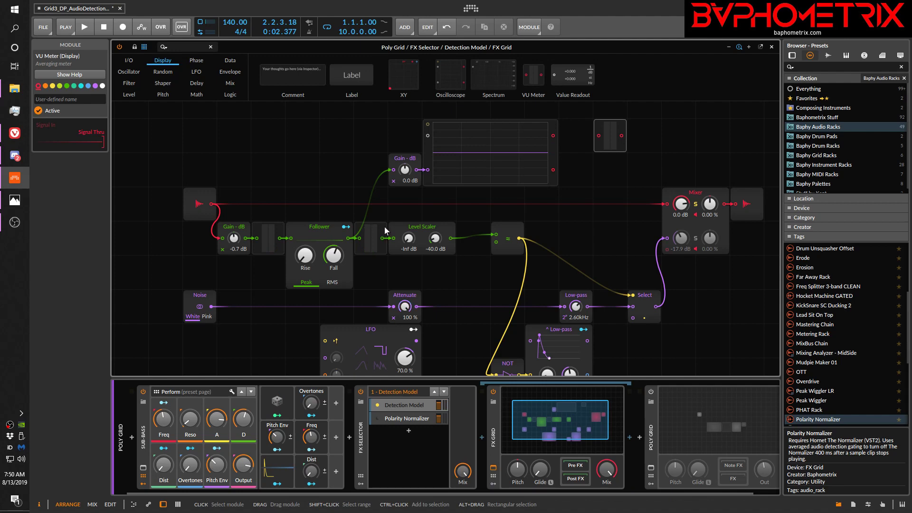
double_click(237, 240)
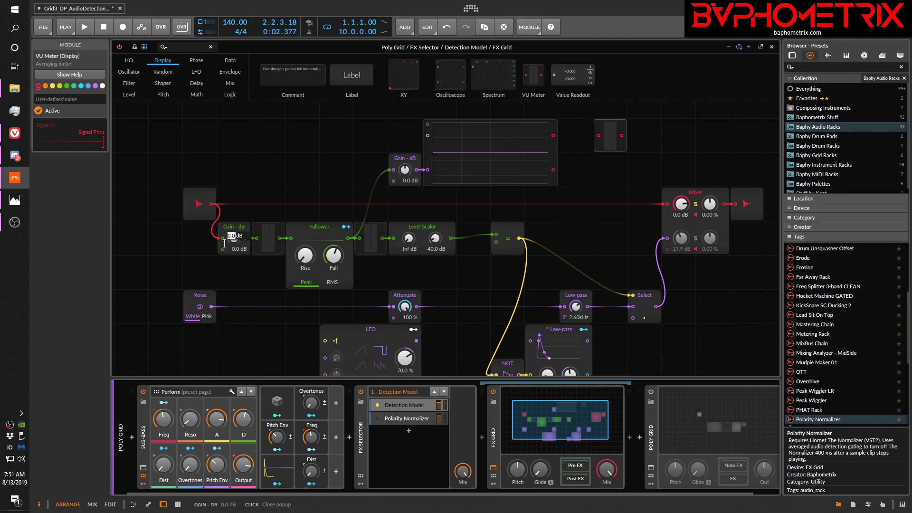
left_click(239, 271)
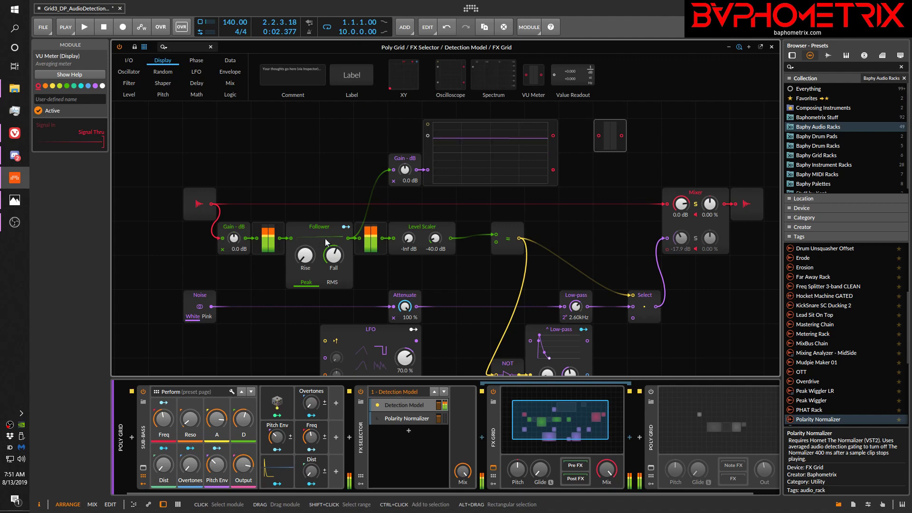
Set the Oscilloscope's mode back to Slow to display the Follower's envelope.
left_click(493, 135)
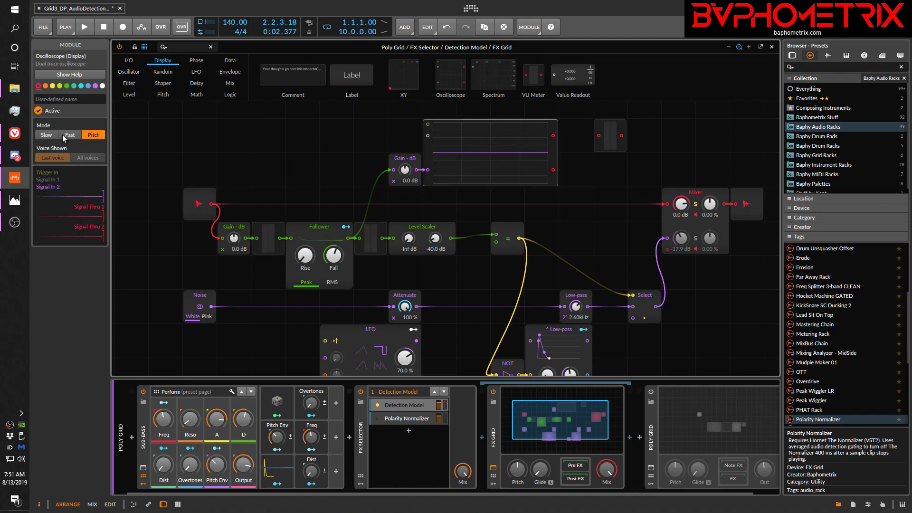
left_click(46, 134)
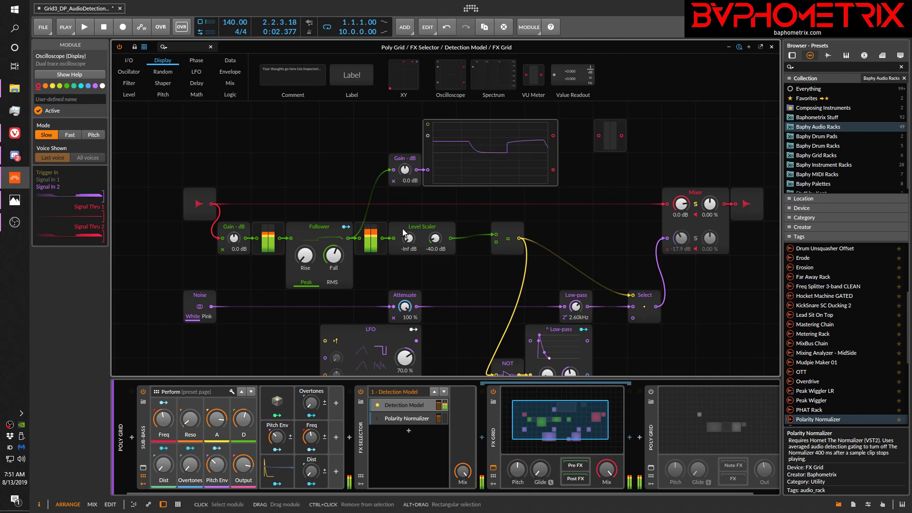
Try the Follower's Fall time at 0.10 ms, and lengthen it again to restore the slow release.
left_click_drag(333, 255, 334, 306)
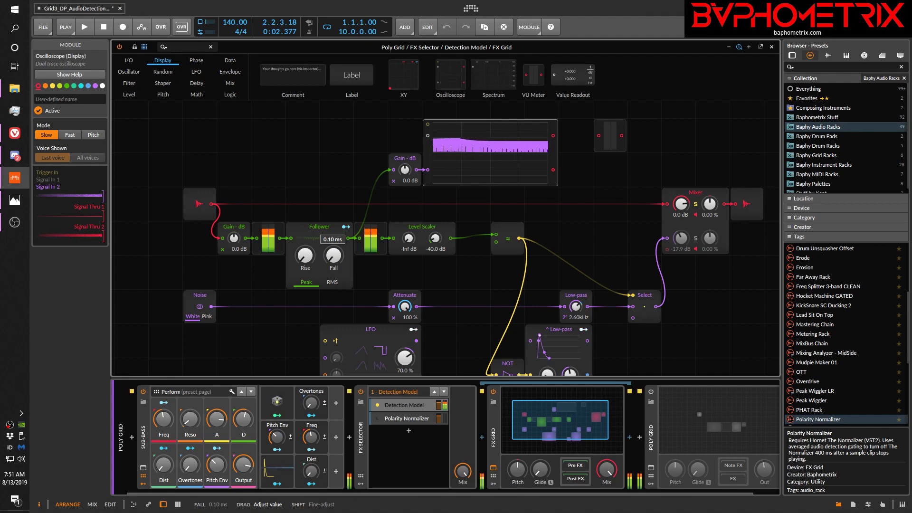
left_click_drag(334, 255, 334, 210)
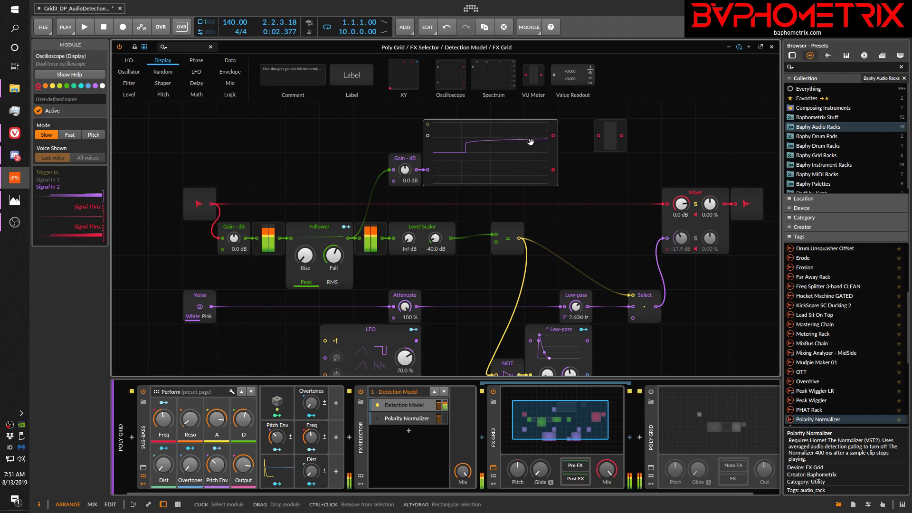
Try raising the Level Scaler's upper level, reset it to 0.0 dB, and set it back to -40 dB.
left_click_drag(437, 241, 437, 203)
double_click(435, 240)
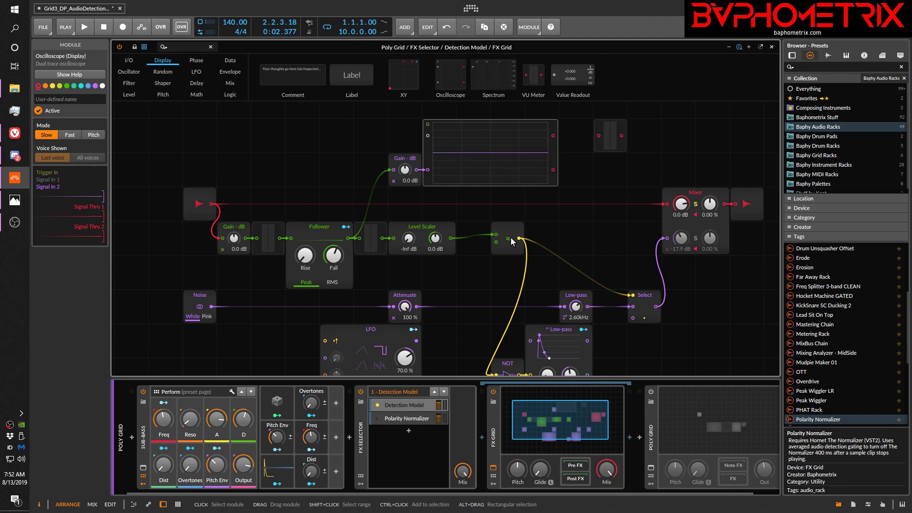
left_click(438, 238, "ctrl")
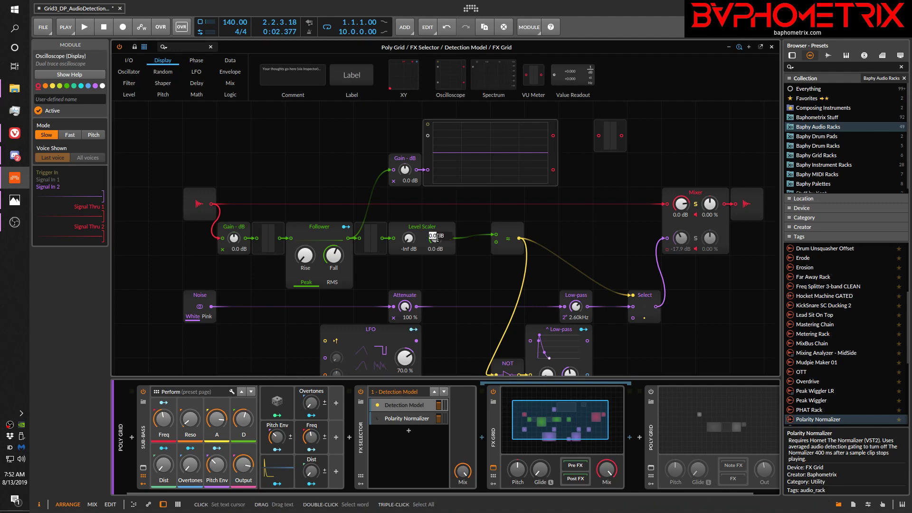
type("-40")
key("Return")
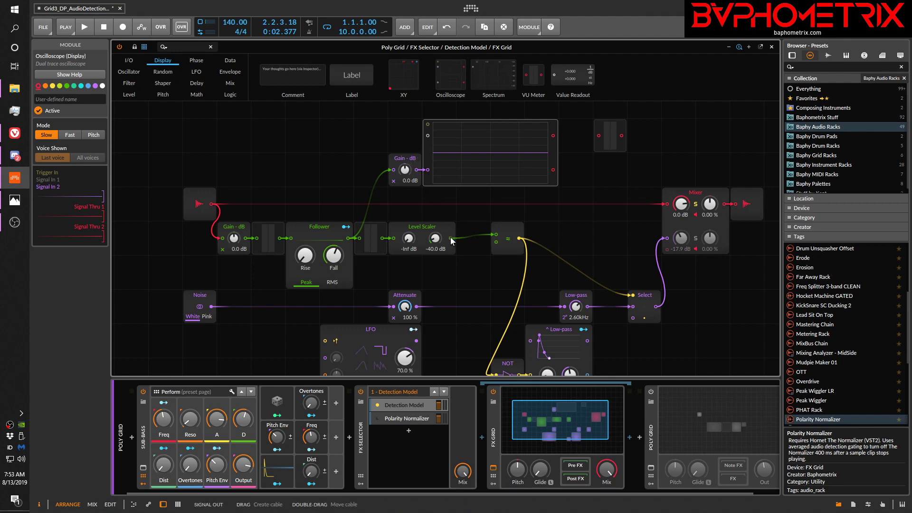
Route the Level Scaler's output into the Gain - dB before the Oscilloscope and raise that gain to +24.0 dB.
left_click_drag(451, 238, 393, 170)
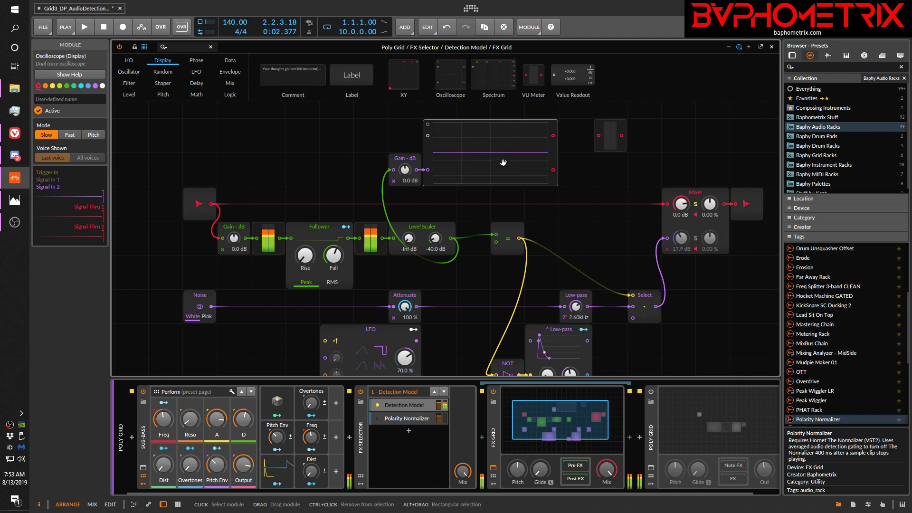
left_click_drag(406, 171, 406, 142)
mouse_move(404, 172)
left_mouse_down()
mouse_move(405, 200)
mouse_move(404, 174)
left_mouse_up()
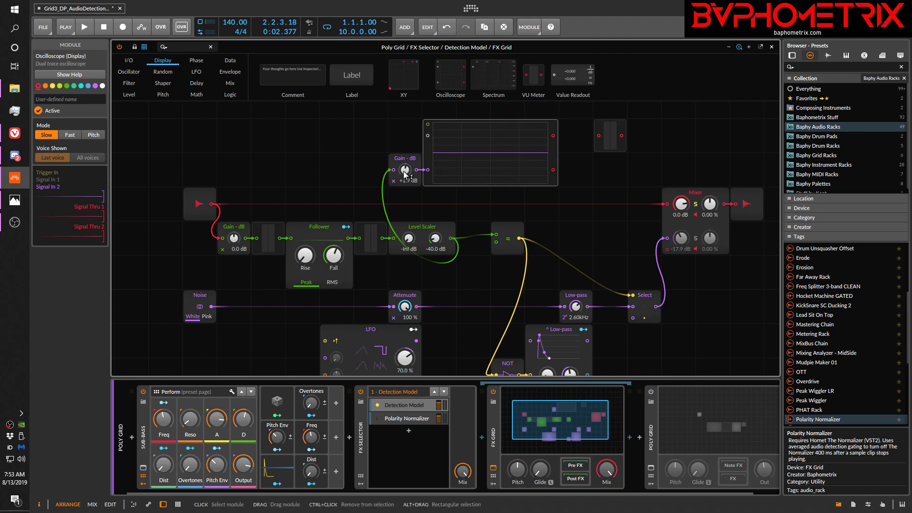
left_click_drag(404, 174, 404, 118)
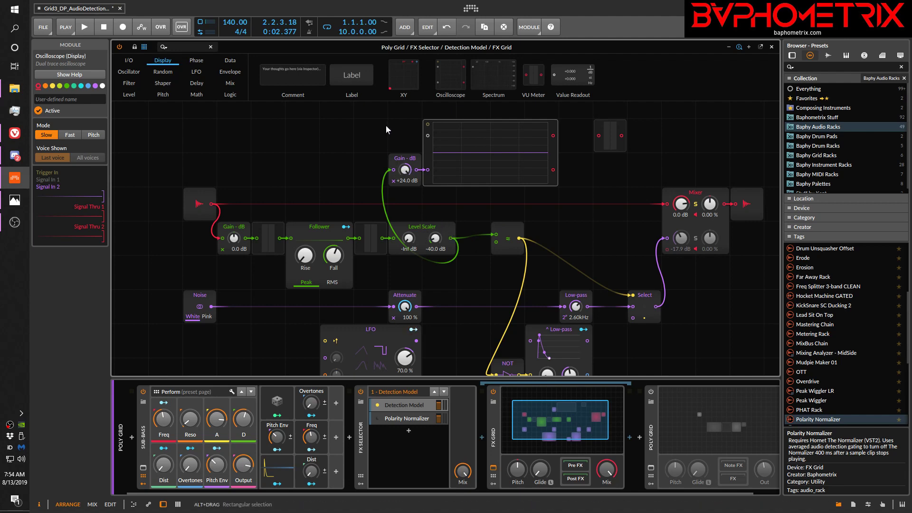
Delete the Gain - dB, Oscilloscope and VU Meter modules above the signal chain.
left_click_drag(378, 115, 634, 183)
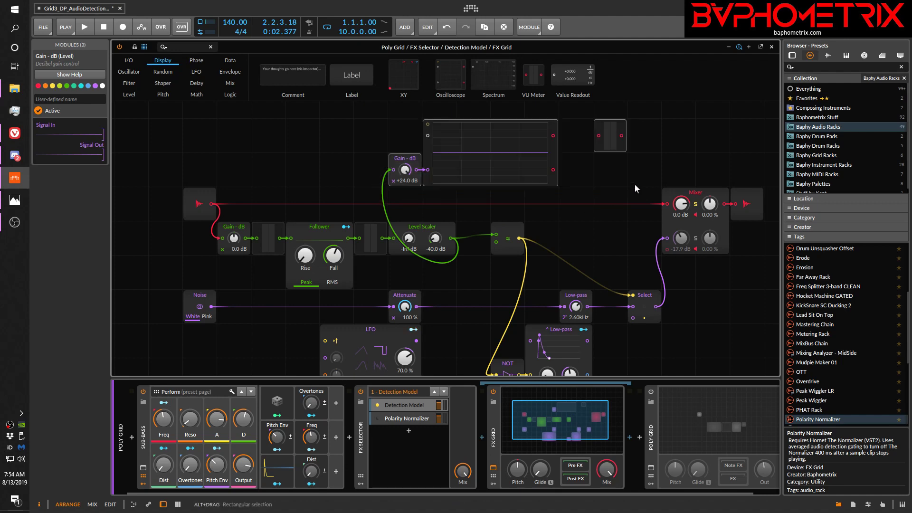
key("Delete")
scroll(454, 206, "down", 3)
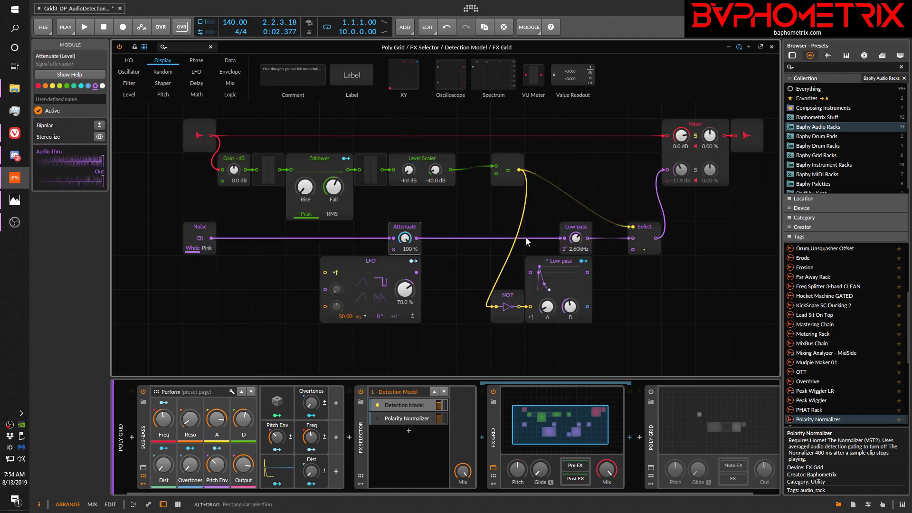
Move the equality comparator directly beside the Level Scaler and add an Oscilloscope below the Noise module, fed by its output.
left_click_drag(508, 178, 474, 178)
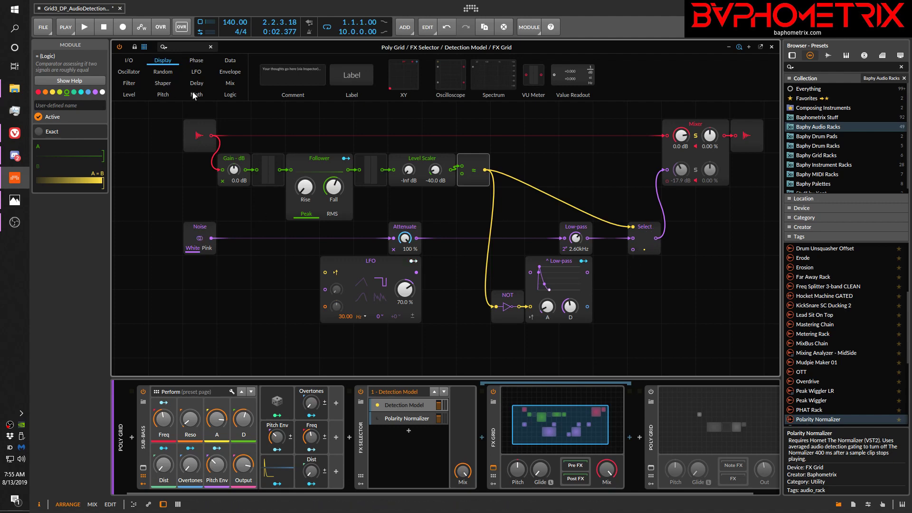
left_click_drag(454, 73, 223, 273)
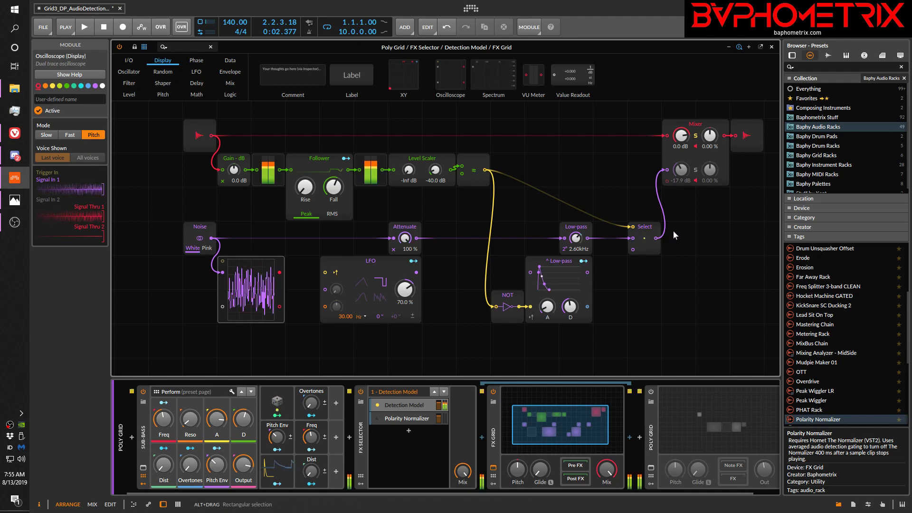
Turn off solo on the Mixer's first channel and solo the second channel carrying the noise.
left_click(696, 137)
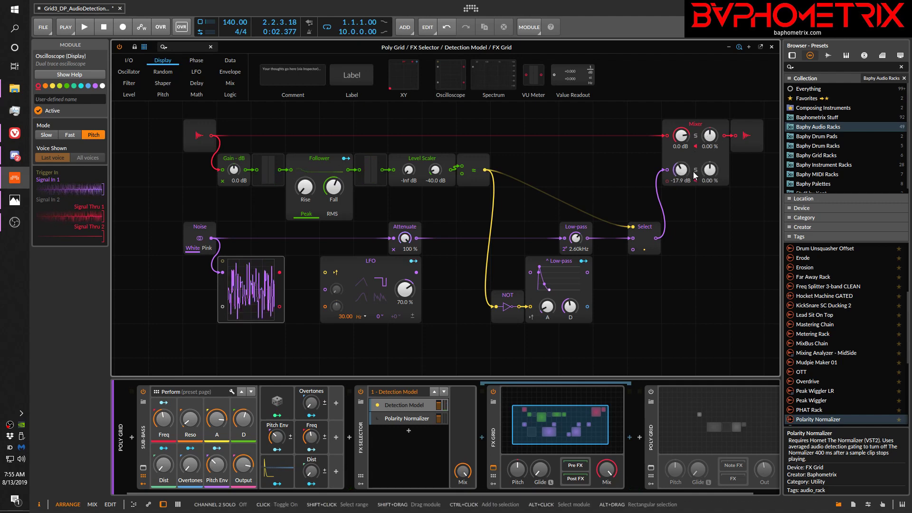
left_click(695, 170)
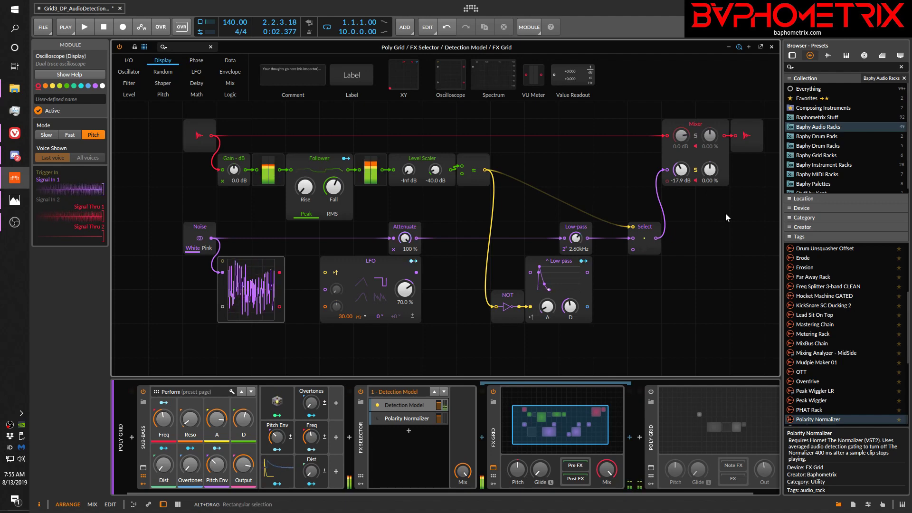
Try the Level Scaler's upper level at +11.2 dB, and set it back to -40 dB.
left_click_drag(437, 172, 437, 136)
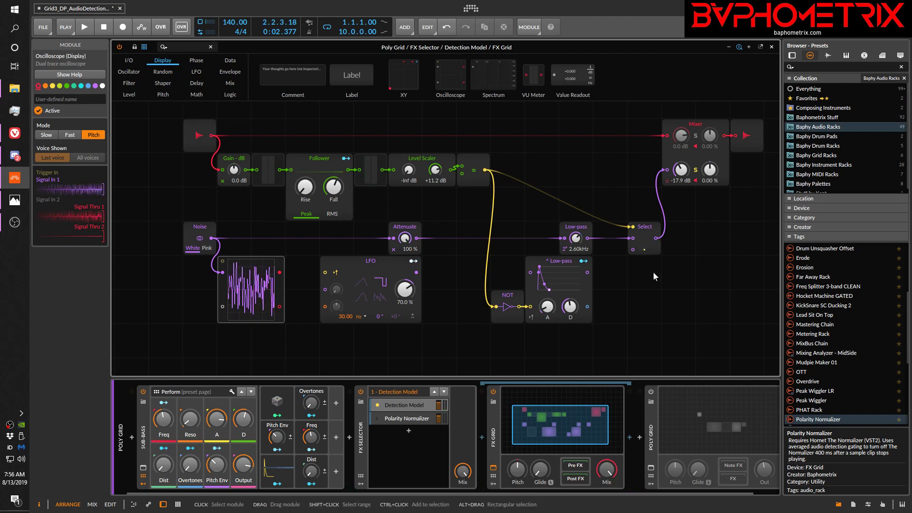
left_click(434, 169, "ctrl")
type("-13 dB")
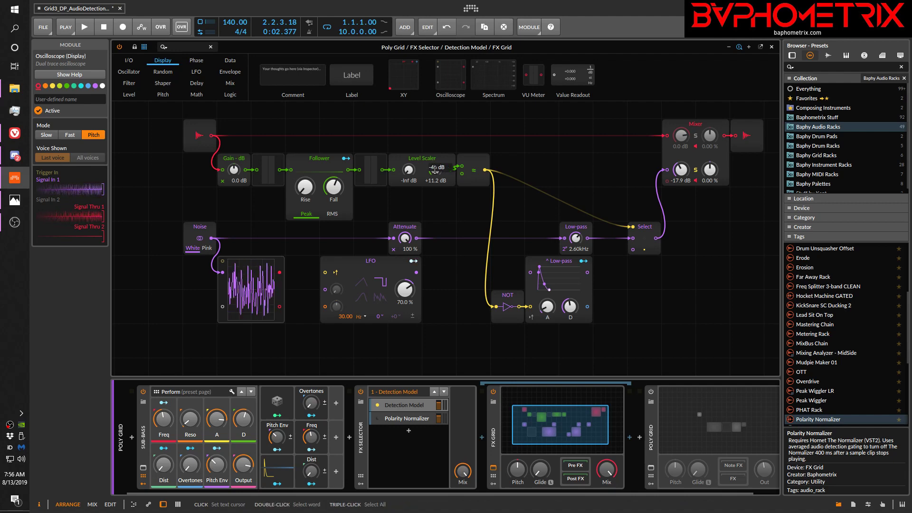
key("Return")
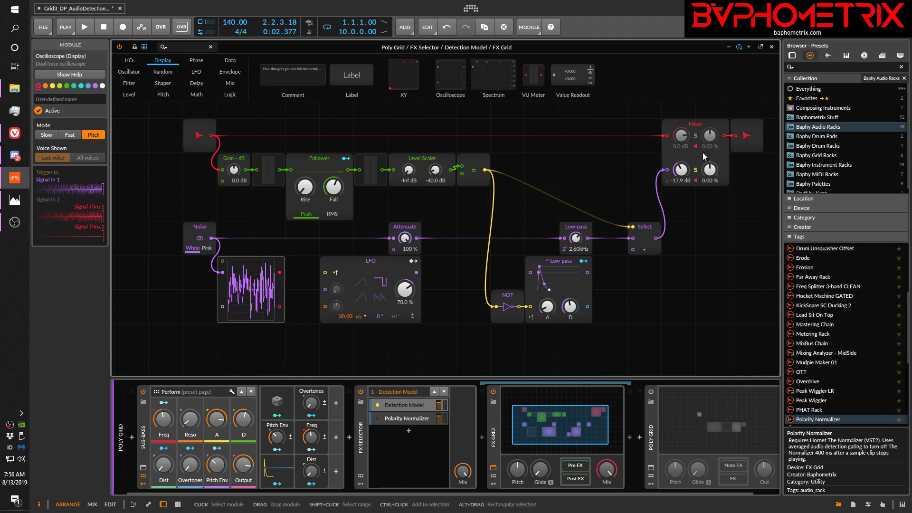
Raise the Mixer's second channel to -9.1 dB.
left_click_drag(681, 172, 681, 159)
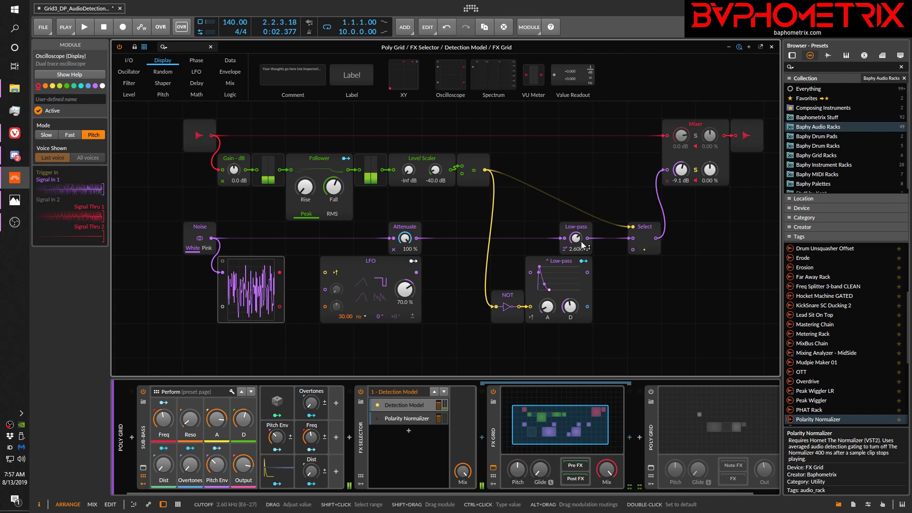
Examine the Low-pass AD envelope's modulation routing and trigger option, and view the Logic modules.
left_click(583, 261)
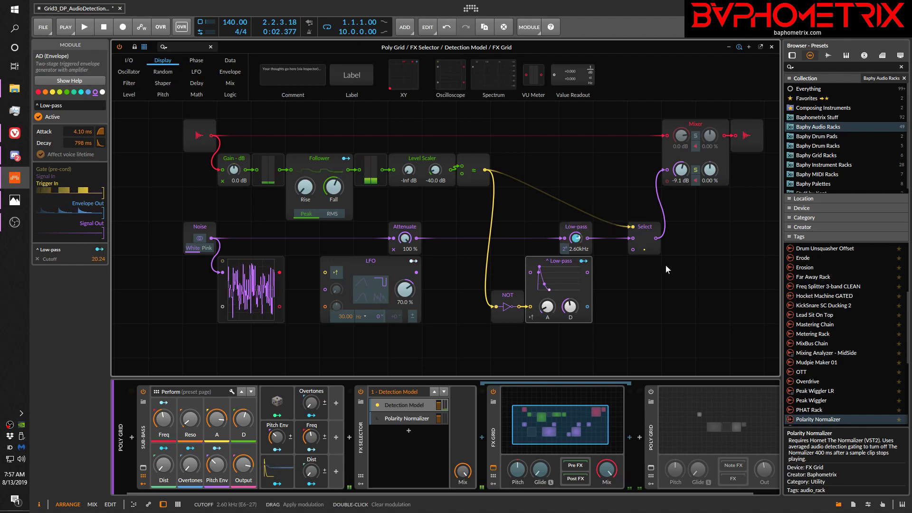
left_click(718, 253)
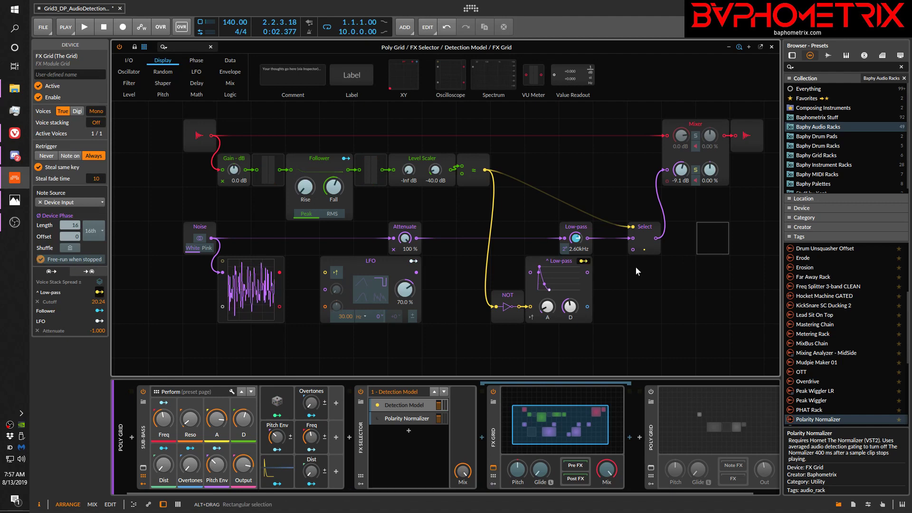
left_click(583, 262)
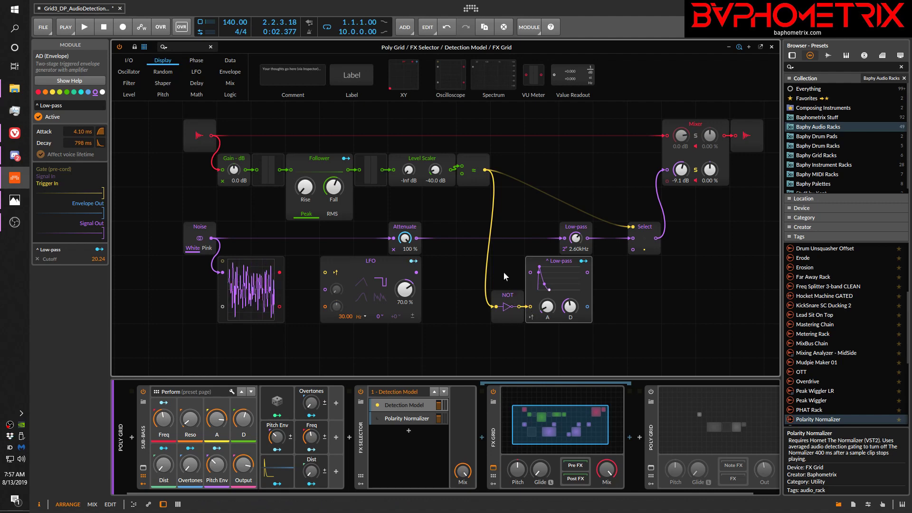
left_click(228, 95)
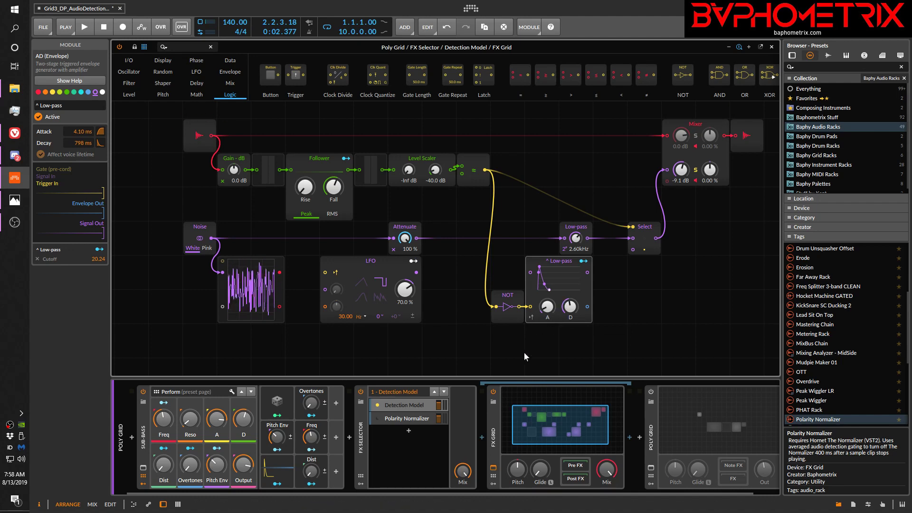
left_click(531, 317)
left_click(532, 317)
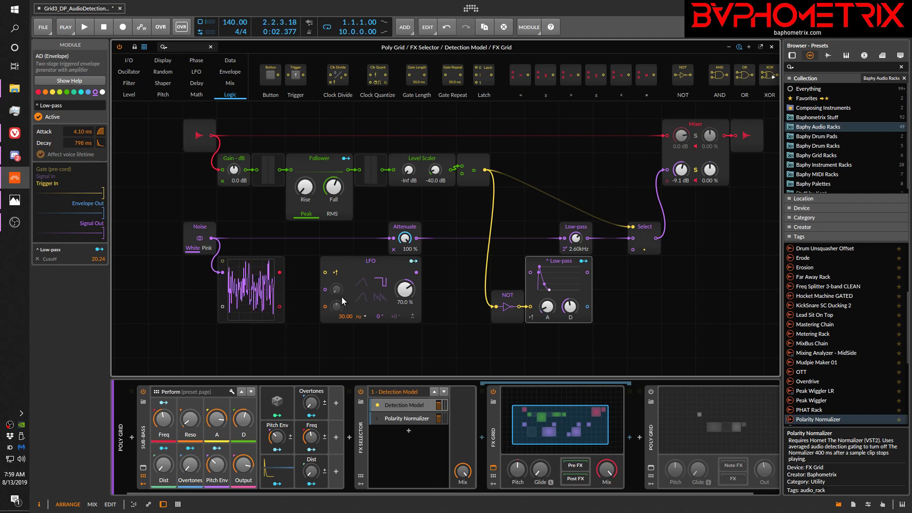
Inspect the LFO's modulation target and locate the Attenuate module among the Level modules.
left_click(377, 292)
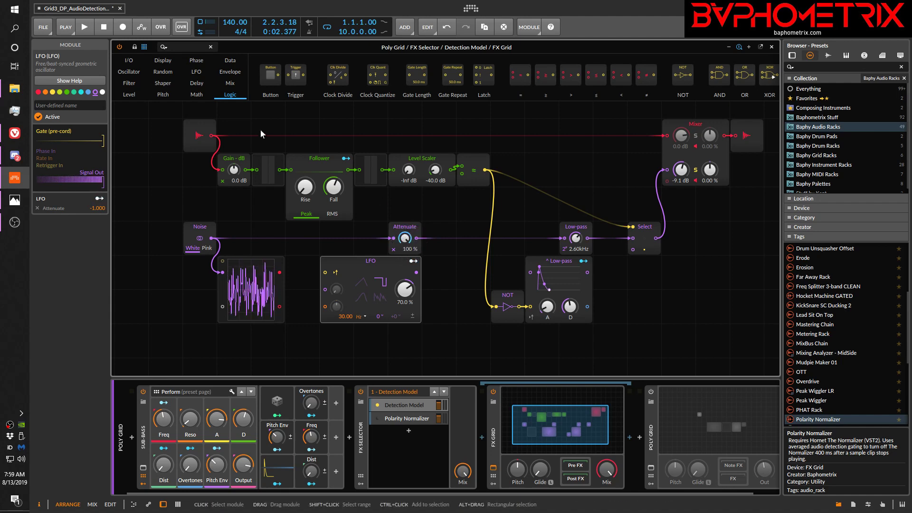
left_click(131, 93)
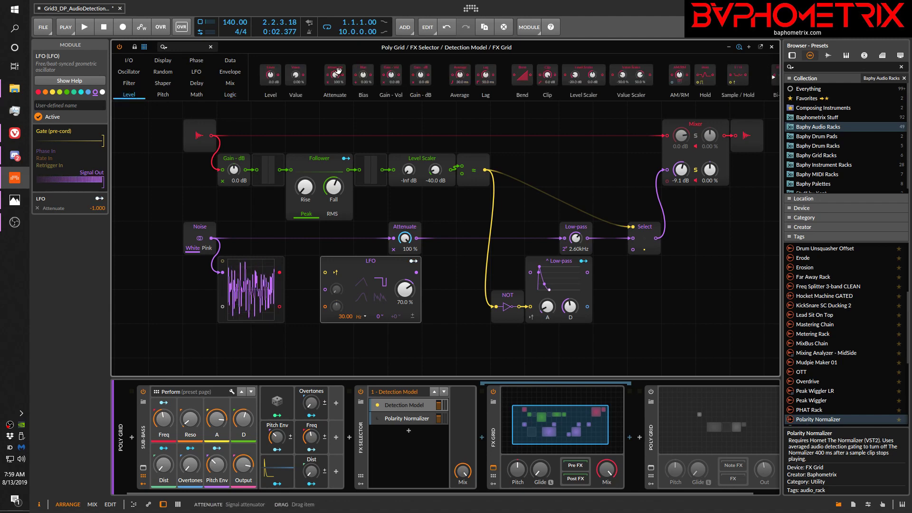
mouse_move(334, 75)
left_mouse_down()
mouse_move(347, 141)
mouse_move(337, 93)
left_mouse_up()
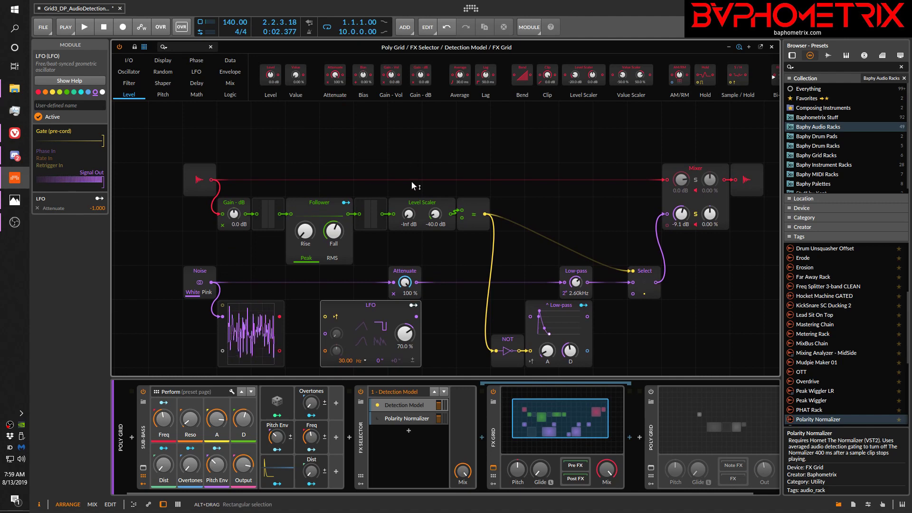
Move the Oscilloscope below the LFO, view the LFO's output on it, and connect it to the Attenuate's output.
scroll(412, 181, "down", 3)
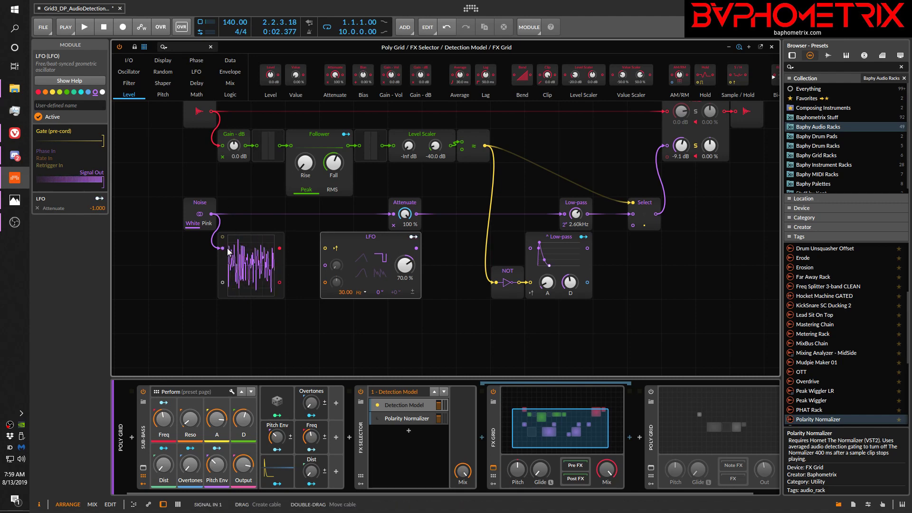
left_click_drag(222, 263, 427, 331)
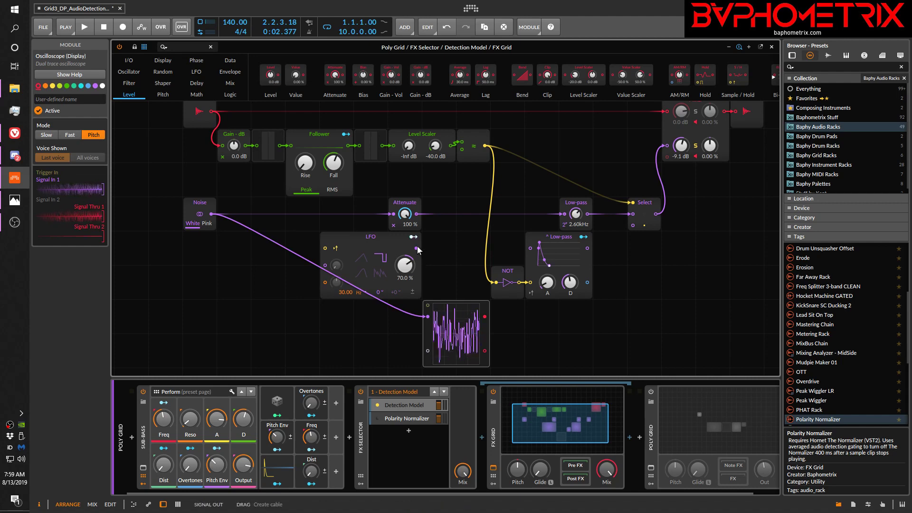
left_click_drag(417, 247, 427, 317)
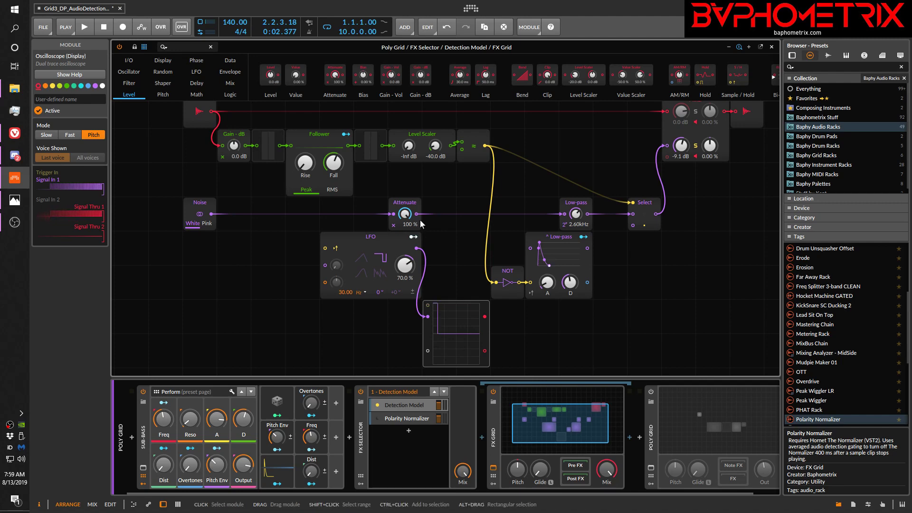
left_click_drag(417, 214, 428, 317)
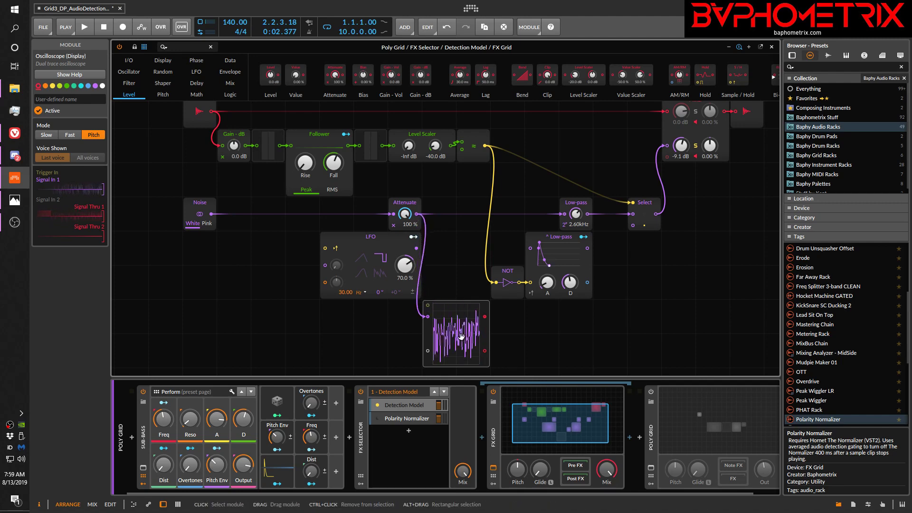
Try the Oscilloscope's Slow mode, set it to Fast, and widen its display.
left_click(46, 135)
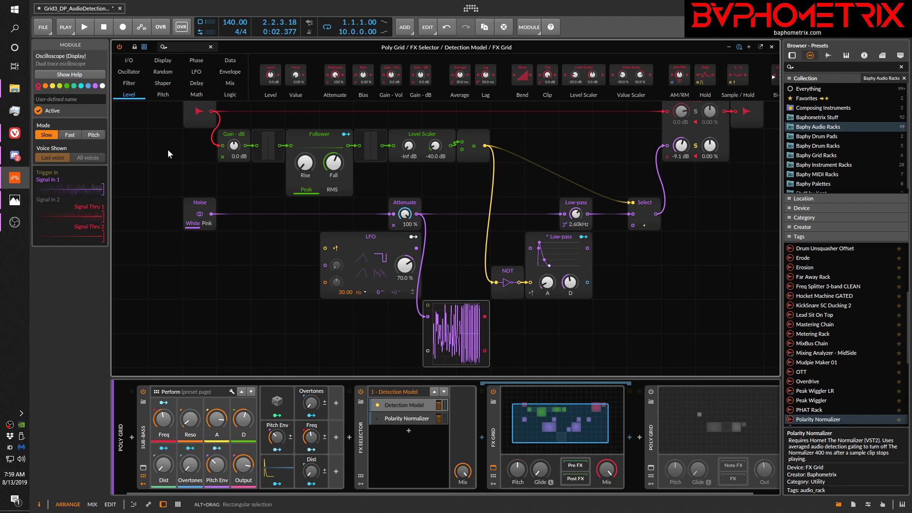
left_click(75, 133)
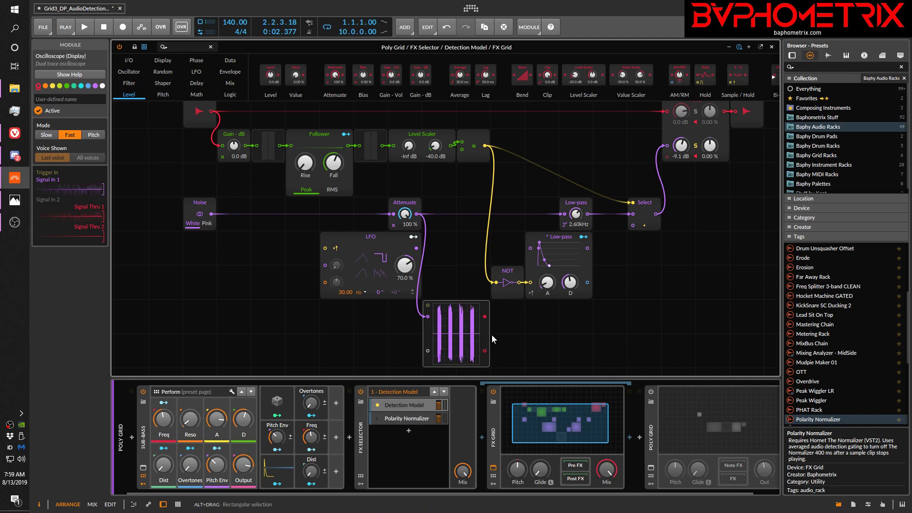
left_click_drag(491, 334, 570, 344)
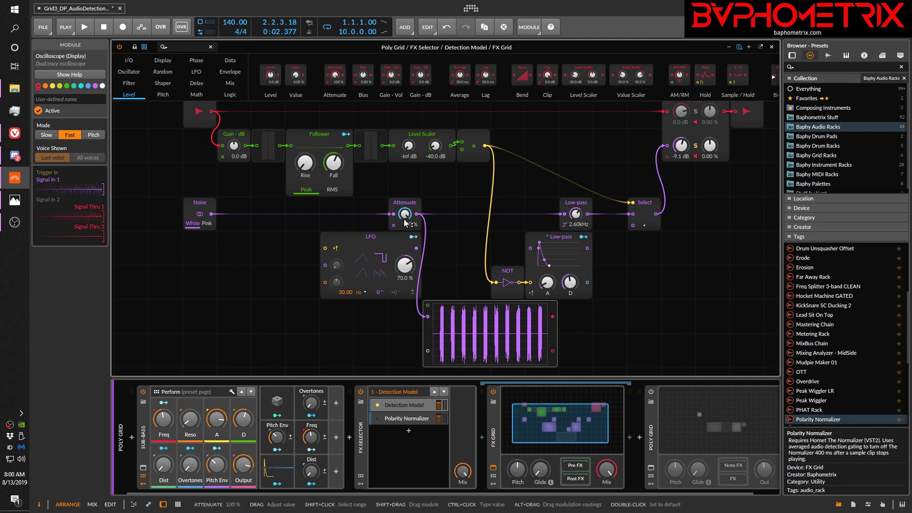
Examine how the LFO's modulation is assigned to the Attenuate level.
left_click(413, 237)
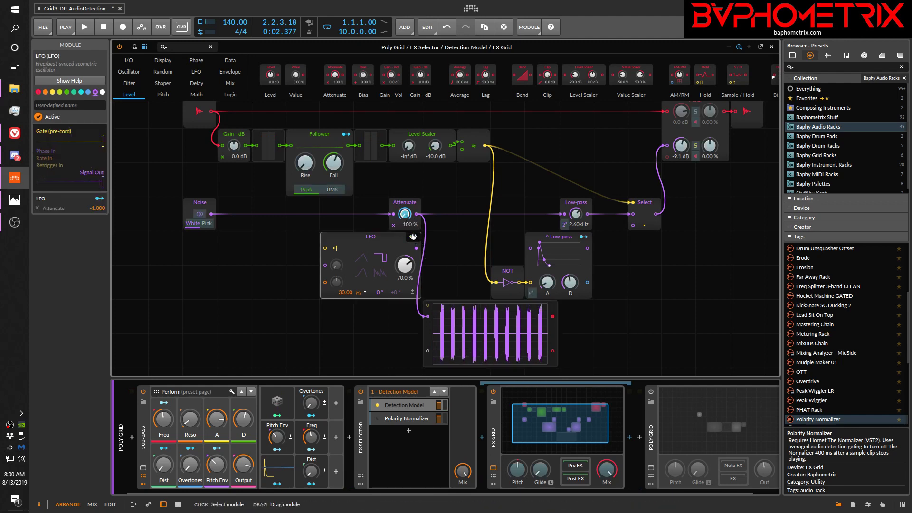
mouse_move(404, 217)
left_mouse_down()
mouse_move(404, 209)
mouse_move(406, 219)
left_mouse_up()
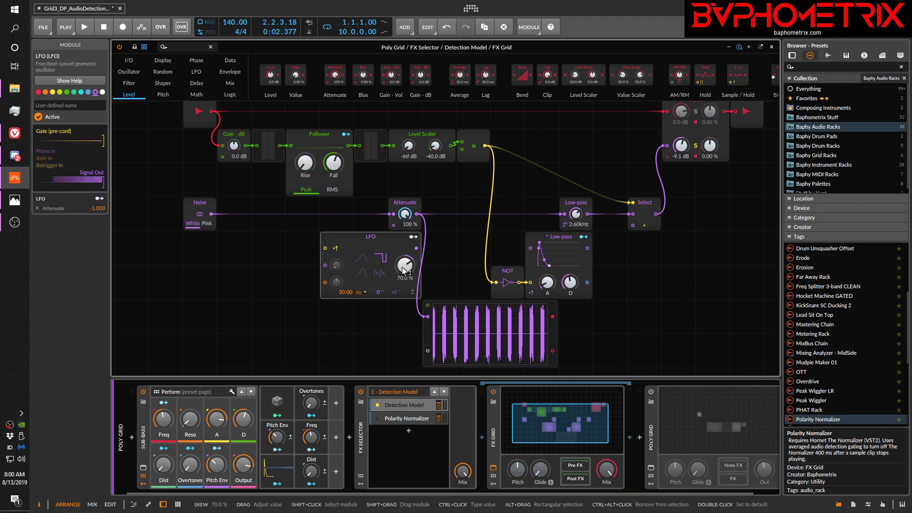
Set the LFO's Skew to 68.0 % and delete the Oscilloscope connected to the Attenuate's output.
mouse_move(404, 265)
left_mouse_down()
mouse_move(405, 289)
mouse_move(404, 254)
mouse_move(404, 265)
left_mouse_up()
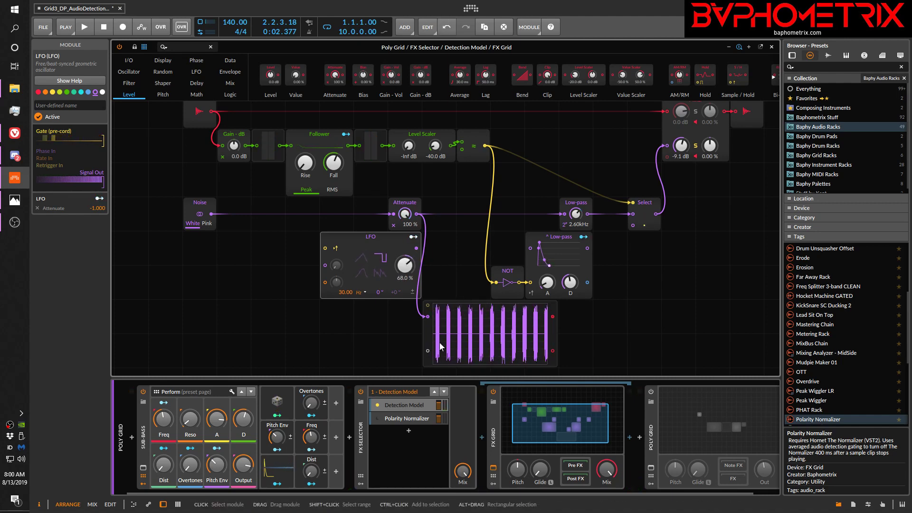
left_click(426, 336)
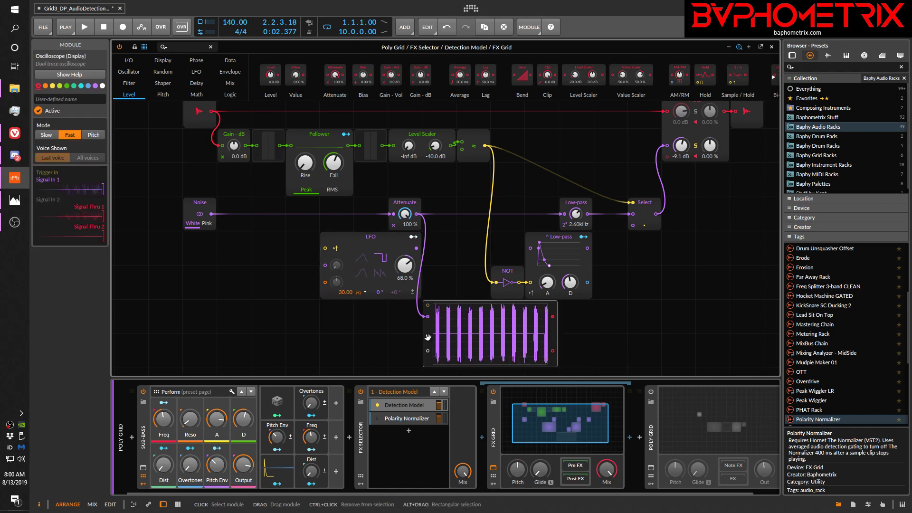
key("Delete")
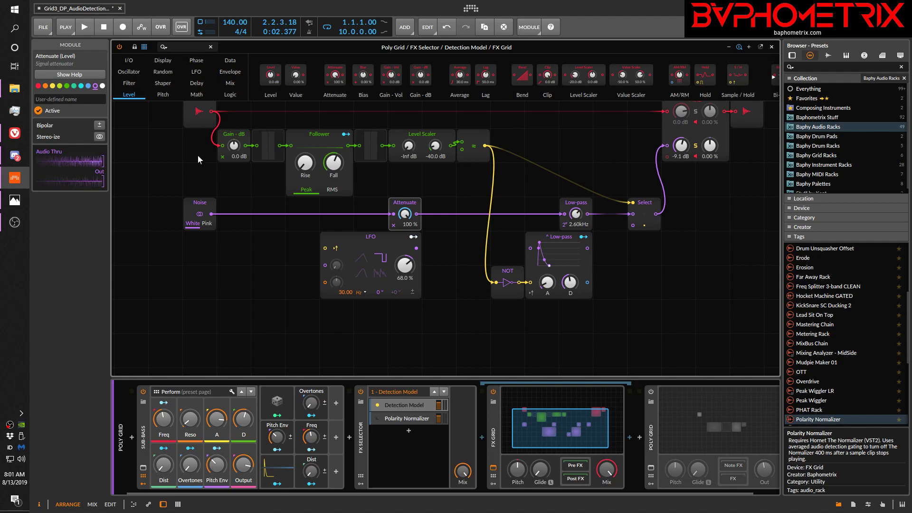
scroll(165, 242, "up", 3)
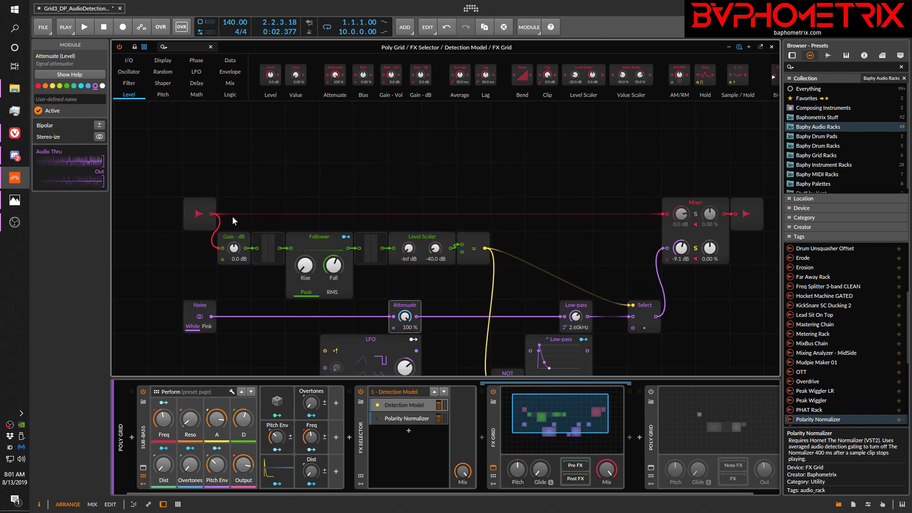
scroll(331, 170, "down", 3)
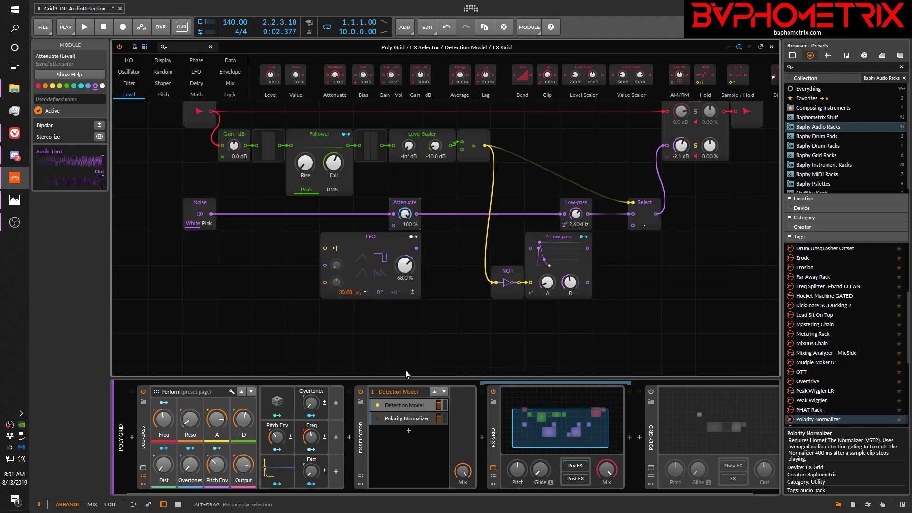
Activate the FX Selector's Polarity Normalizer layer and, in its FX Grid patch, move the NOT and Modulator Out modules down away from the comparator.
left_click(399, 418)
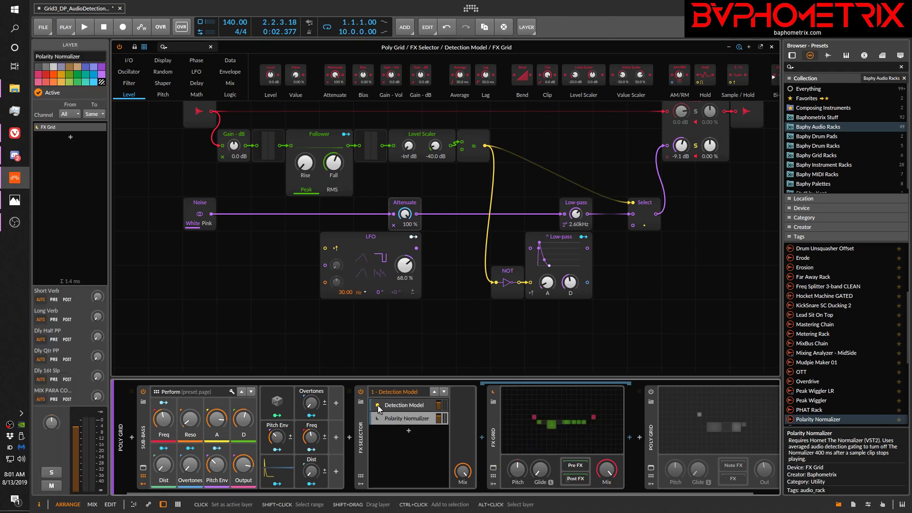
left_click(377, 416)
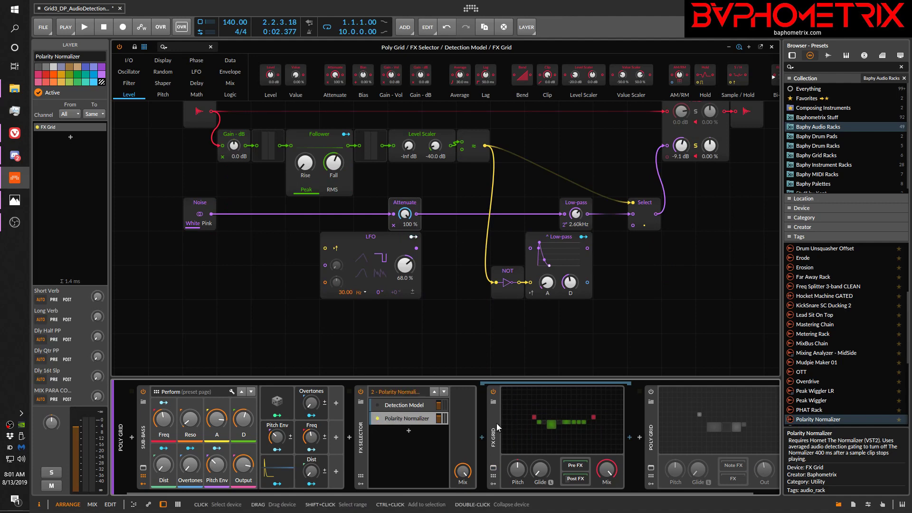
left_click(494, 468)
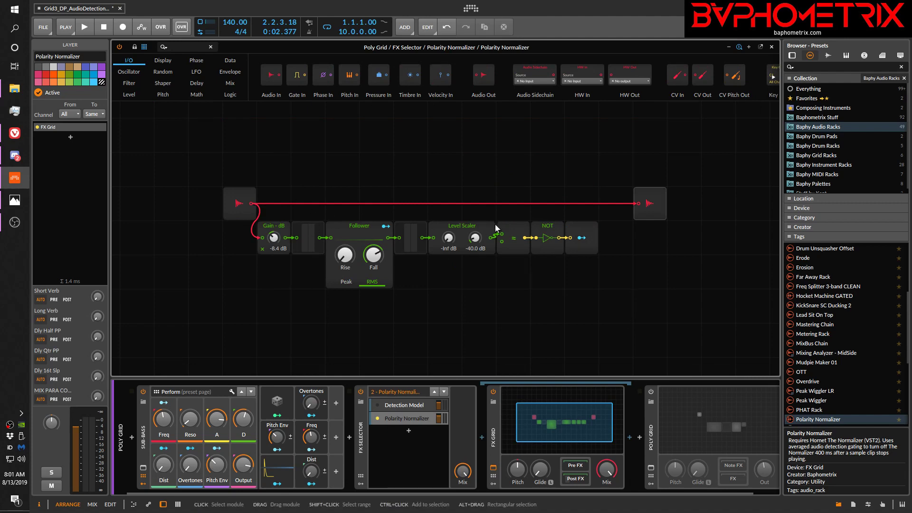
left_click_drag(546, 219, 575, 285)
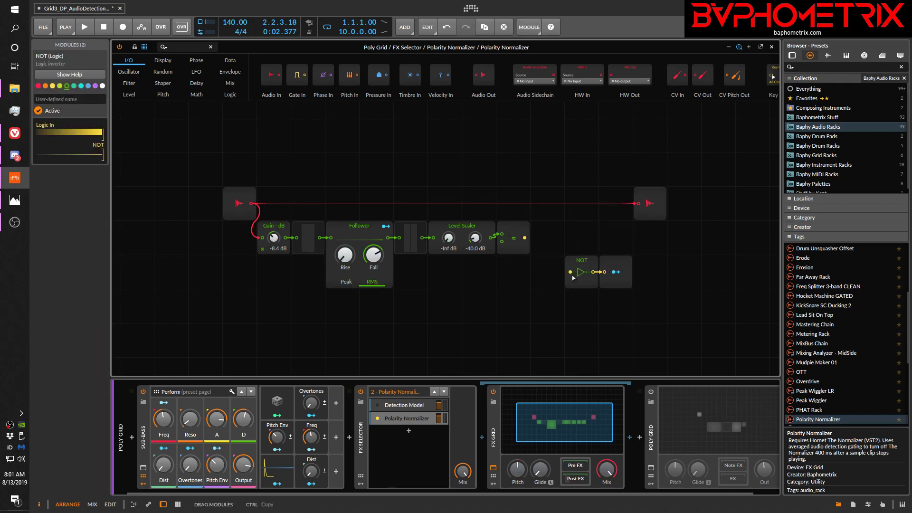
left_click(515, 352)
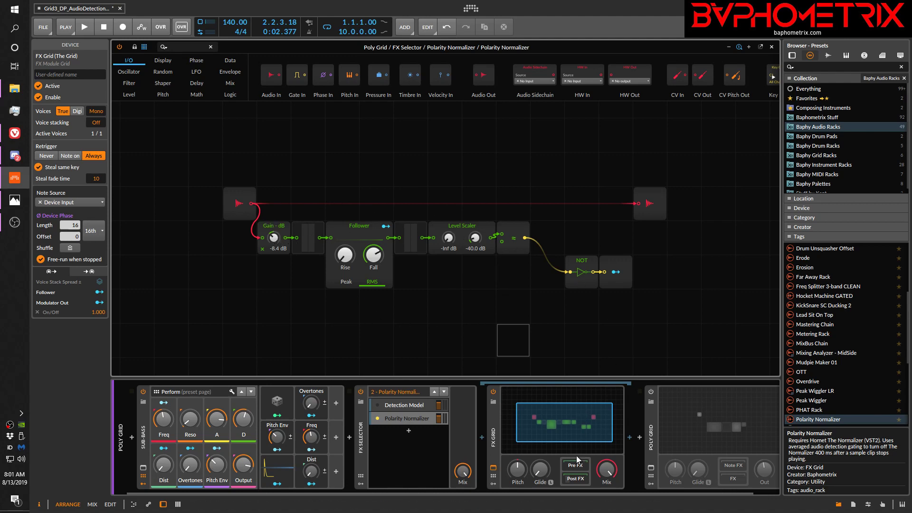
Expand the FX Grid's Post FX chain and open The Normalizer's plug-in window, placing it clear of the patch.
left_click(583, 478)
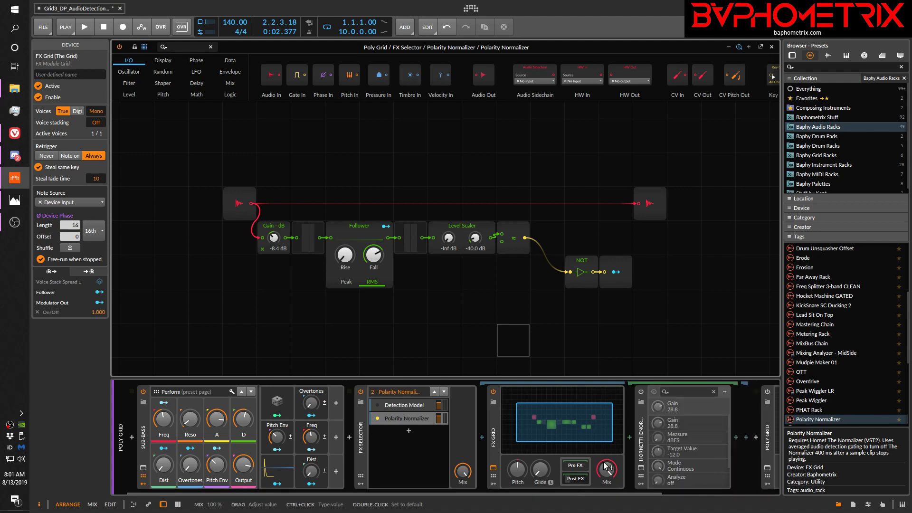
left_click(641, 469)
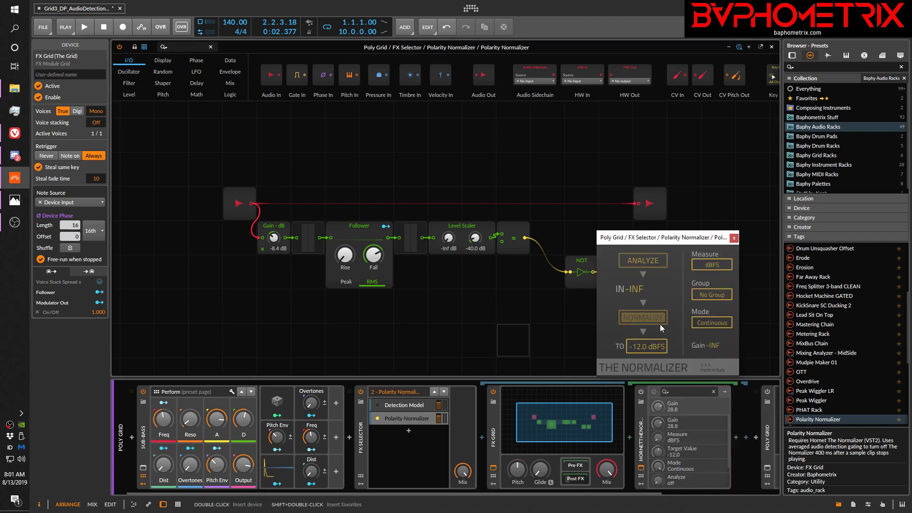
left_click_drag(677, 240, 762, 186)
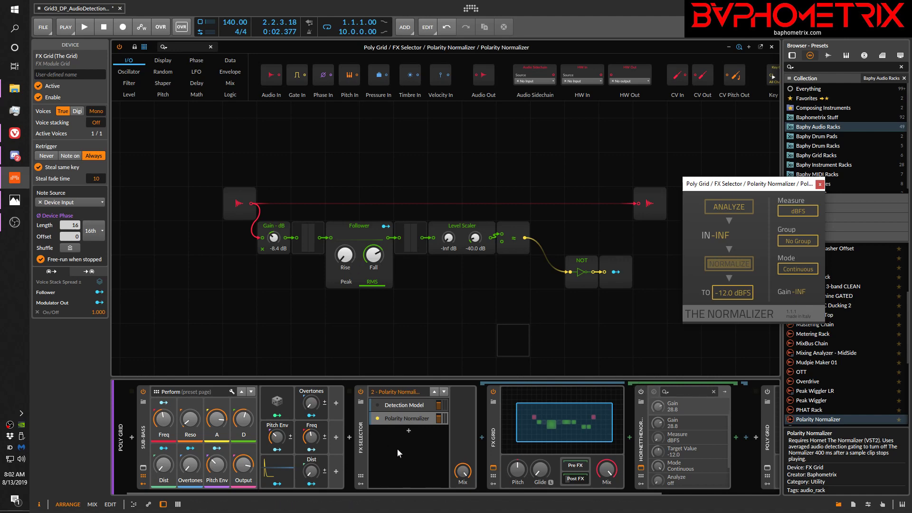
Show the Polarity Normalizer patch in a floating window, placed below the drum loop clips and beside The Normalizer's window.
left_click(493, 472)
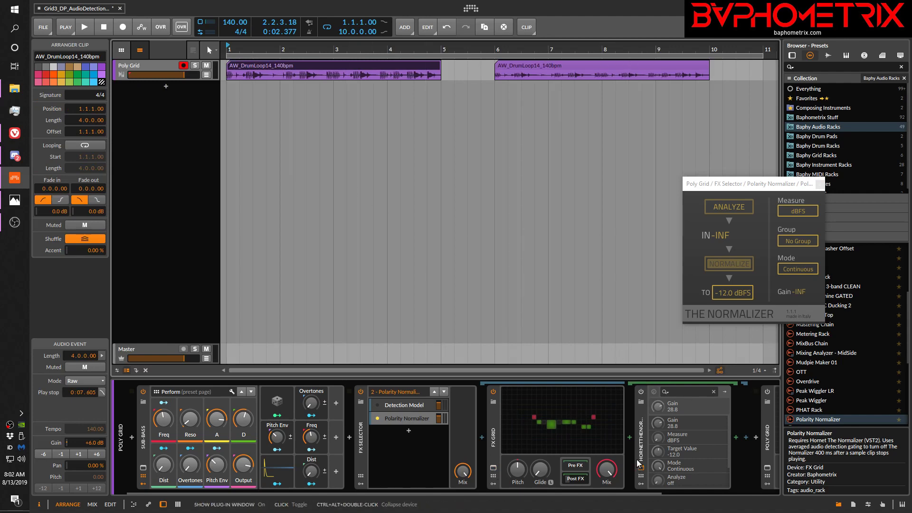
left_click(493, 440)
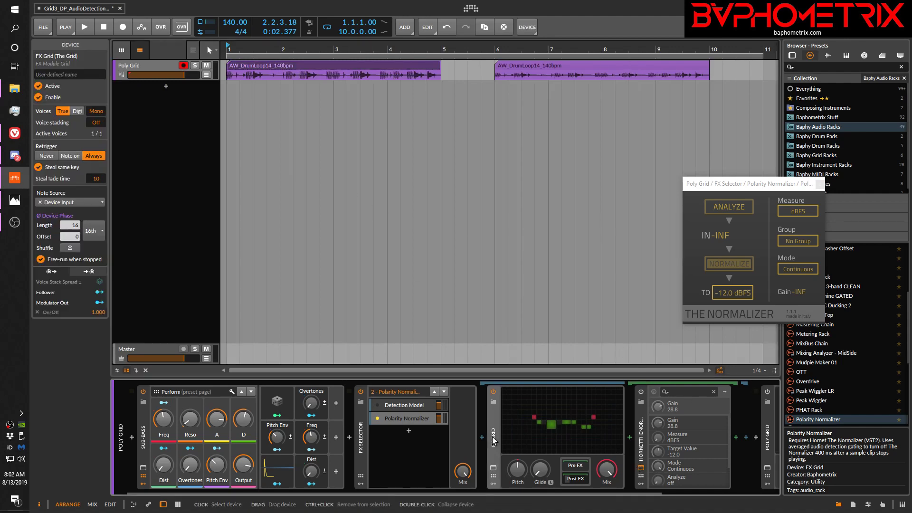
key("ctrl+alt+e")
left_click_drag(492, 99, 399, 127)
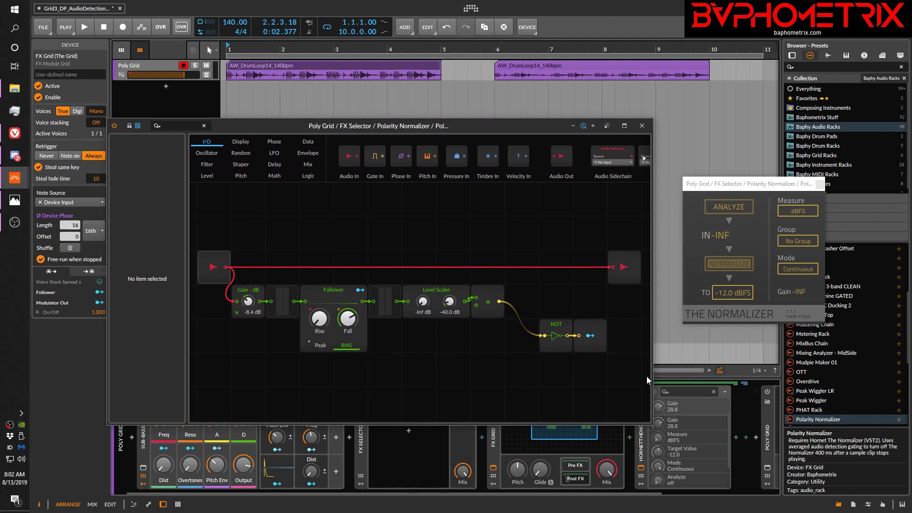
left_click_drag(530, 127, 483, 117)
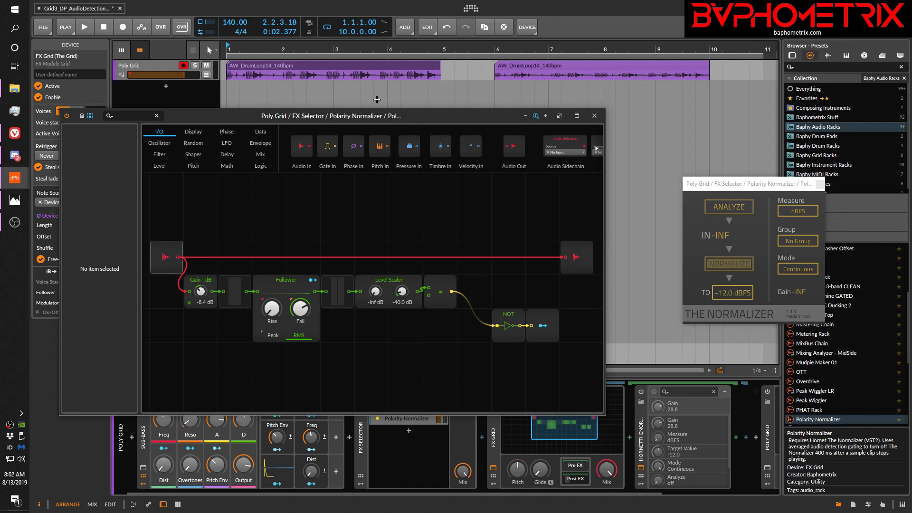
Play the drum loops and watch how The Normalizer's on/off state follows the detected audio, including the gaps between clips.
key("space")
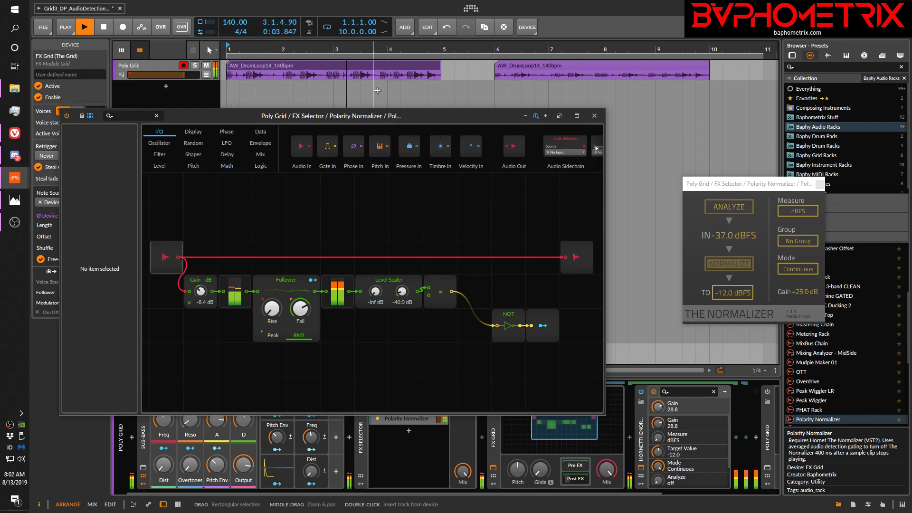
key("space")
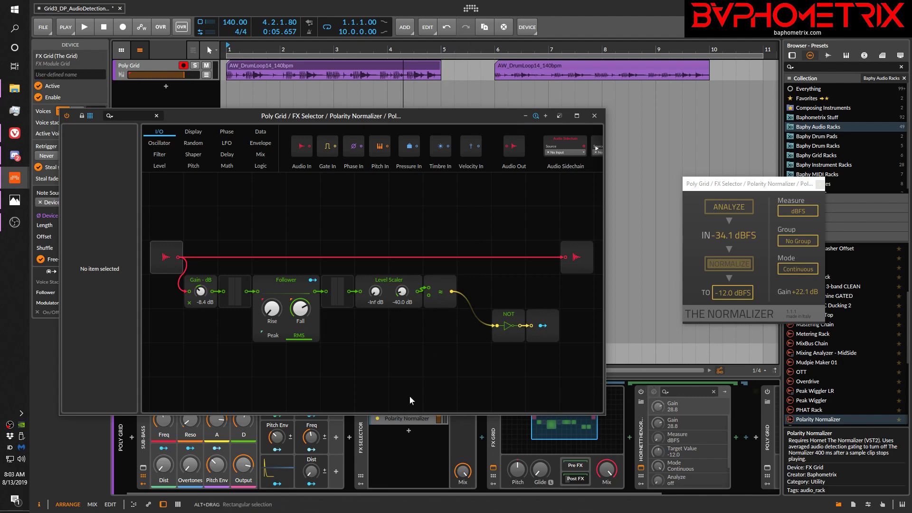
key("space")
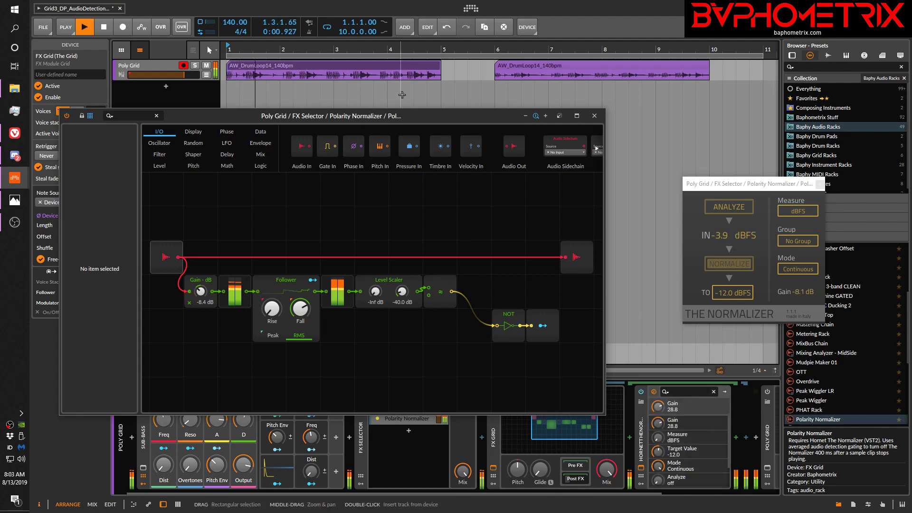
left_click(637, 393)
left_click(641, 393)
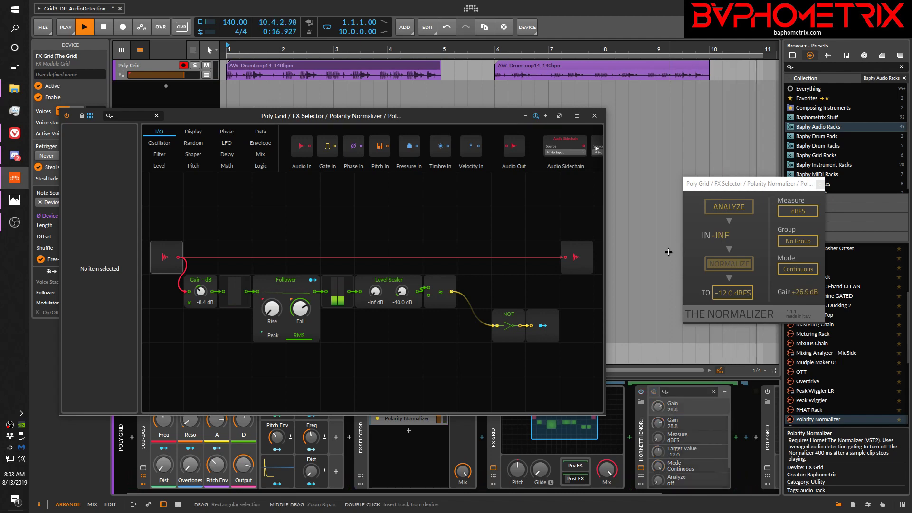
key("space")
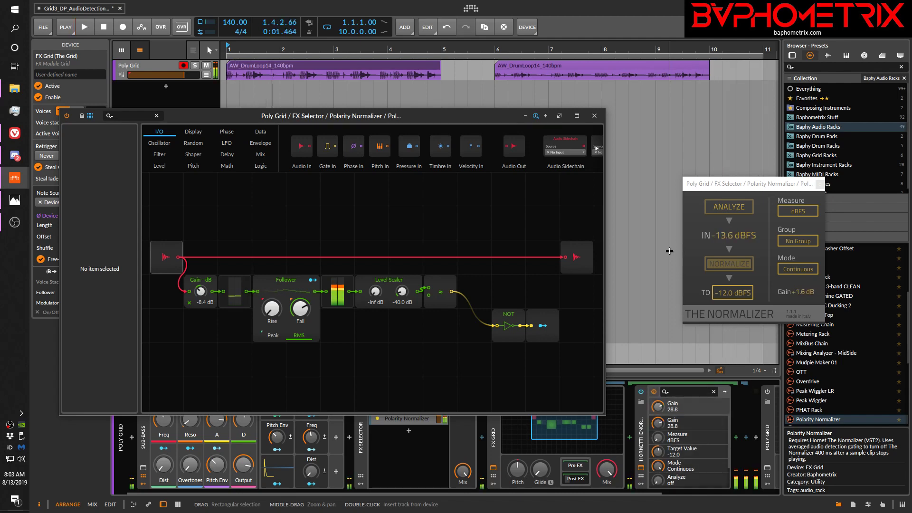
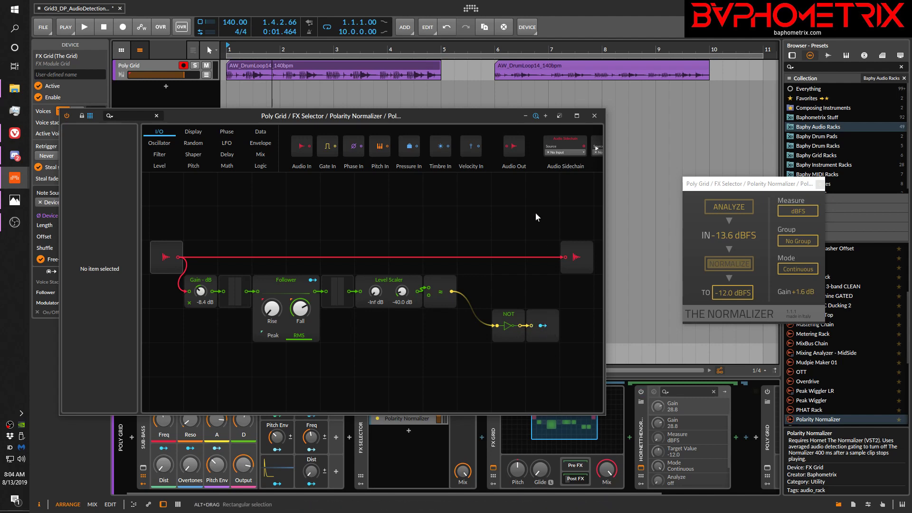
Start and stop playback repeatedly to examine how the RMS Follower's envelope and the Normalizer's activation respond to the drum loop.
key("space")
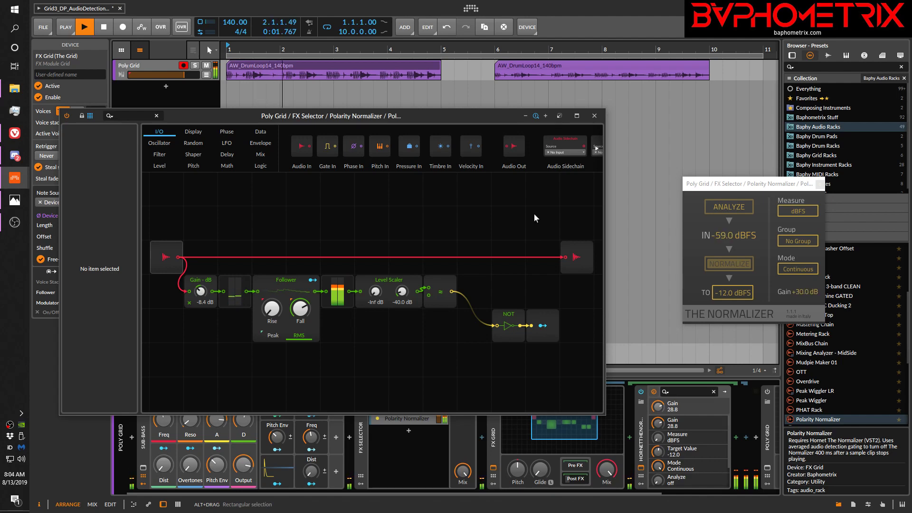
key("space")
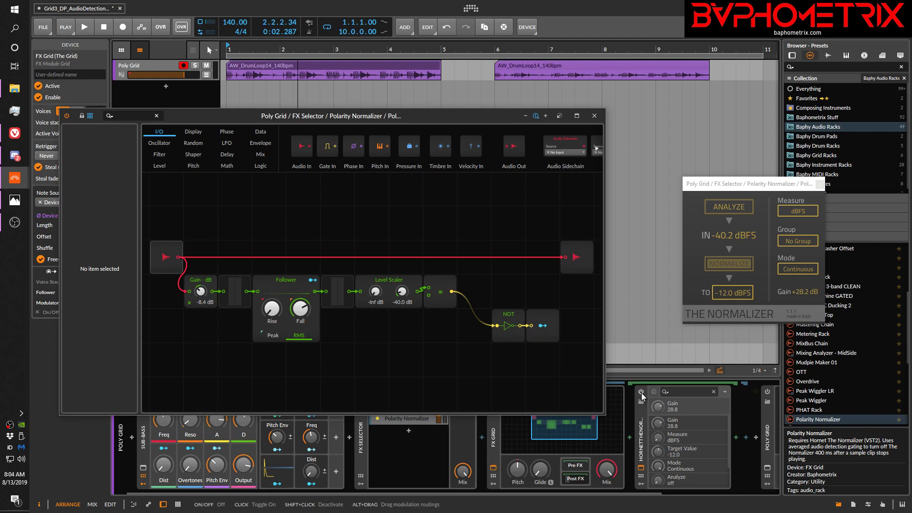
key("space")
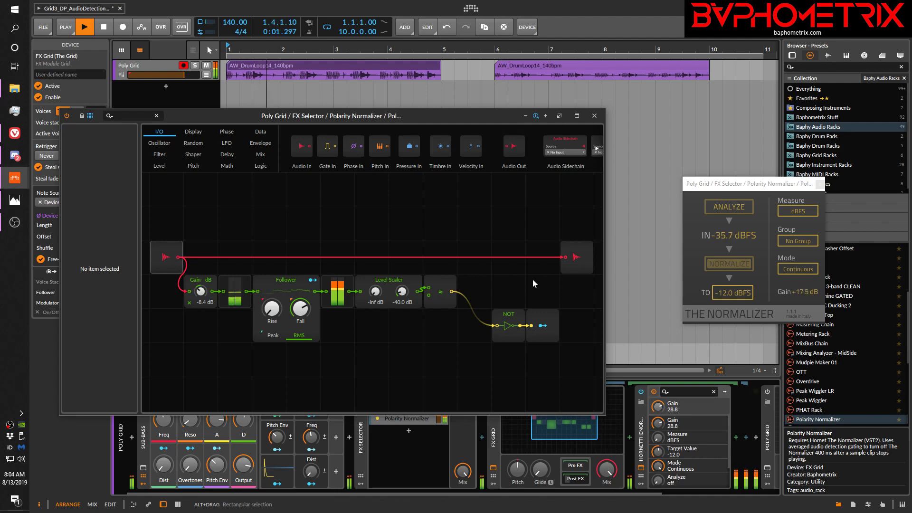
key("space")
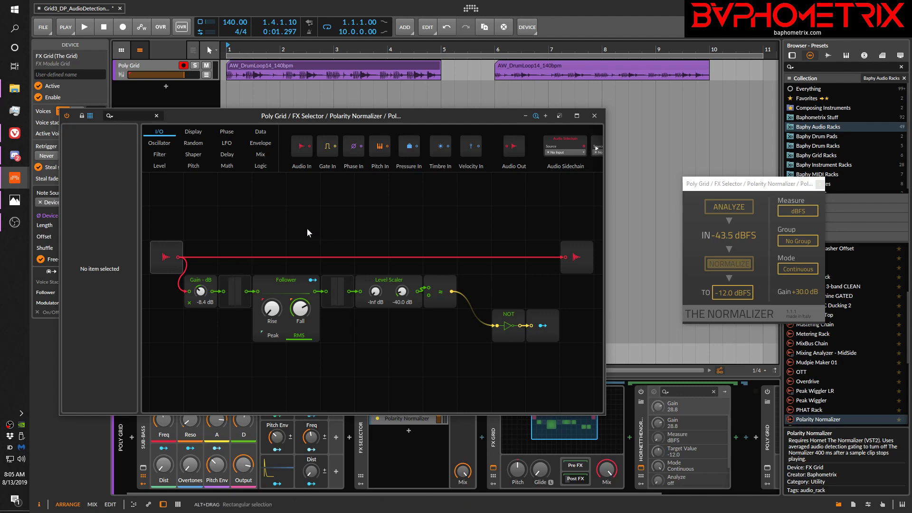
key("space")
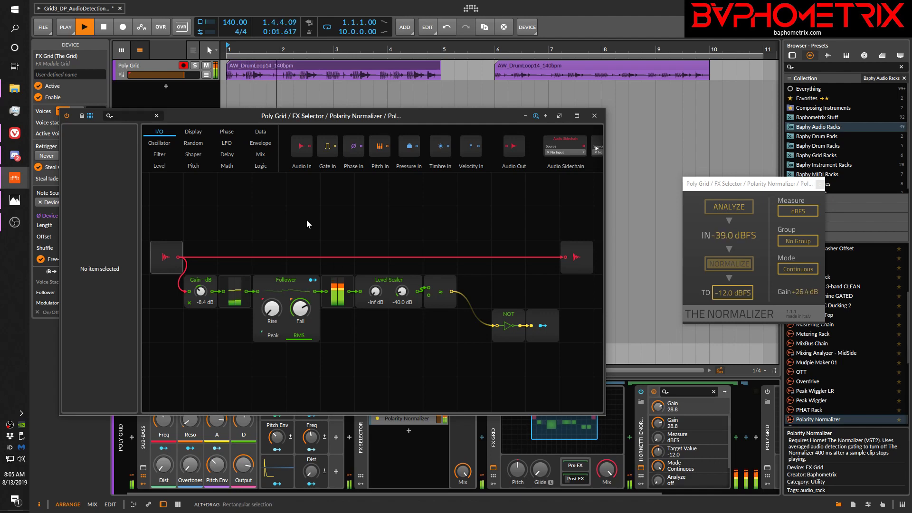
key("space")
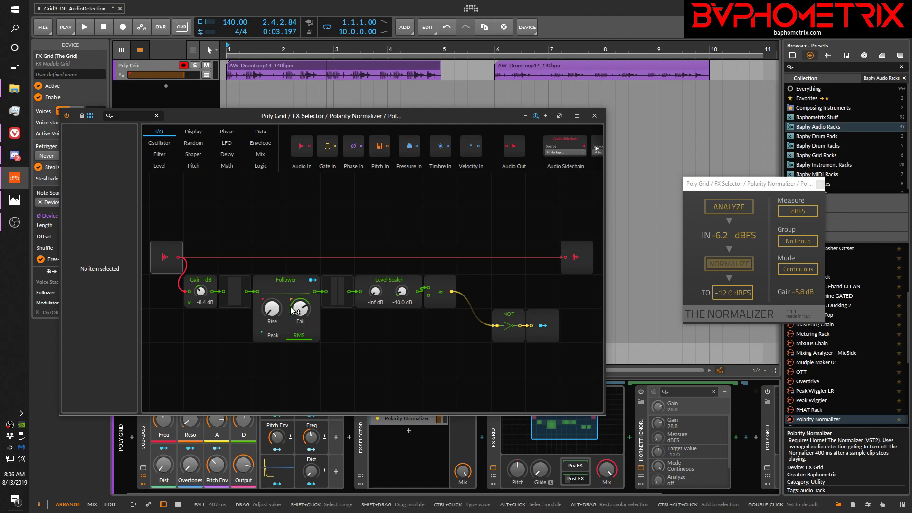
key("space")
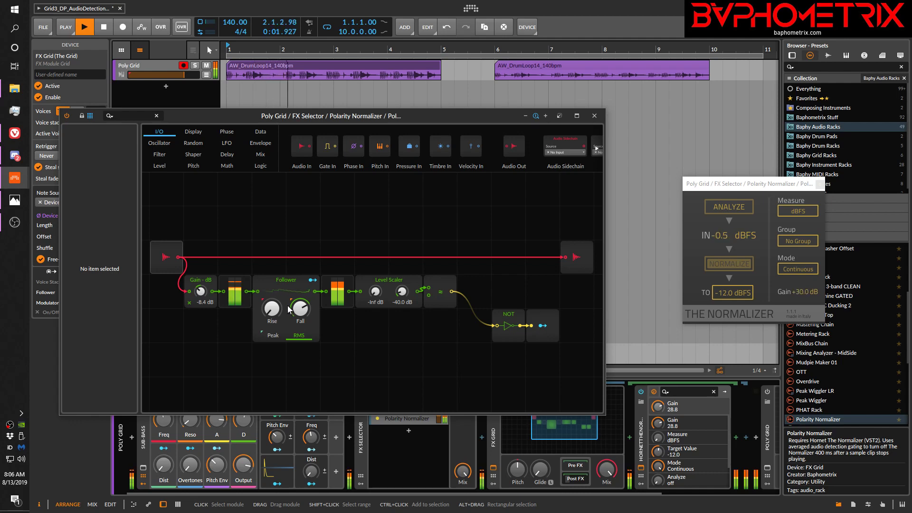
key("space")
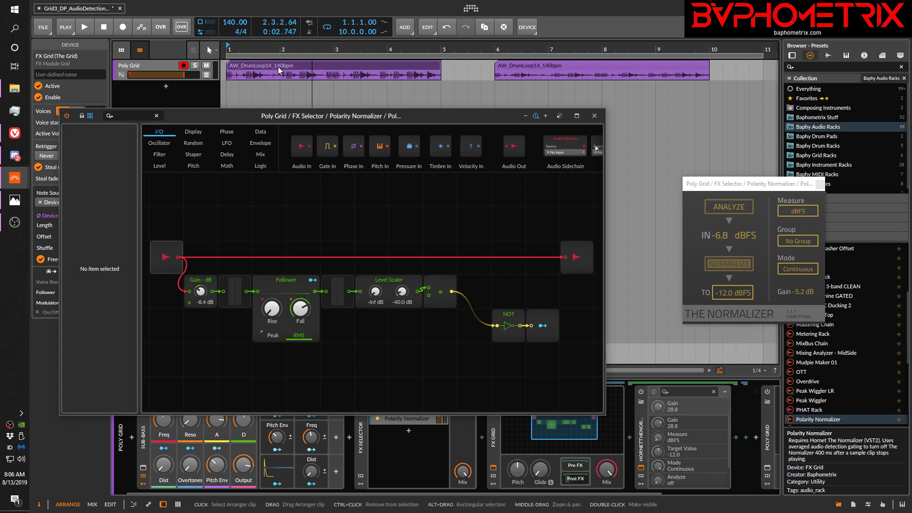
Add an Oscilloscope above the Level Scaler, connect the Follower's output to its first signal input, and start playback.
left_click(193, 132)
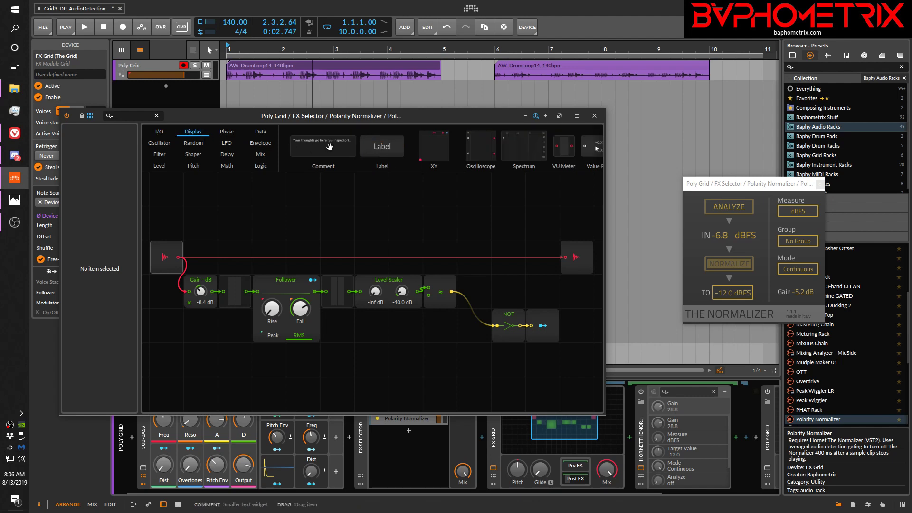
left_click_drag(466, 164, 372, 202)
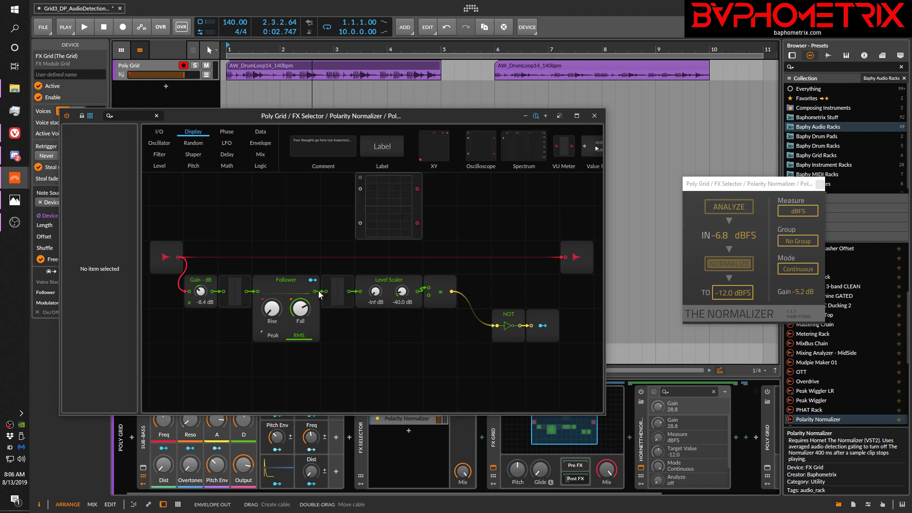
left_click_drag(316, 293, 360, 189)
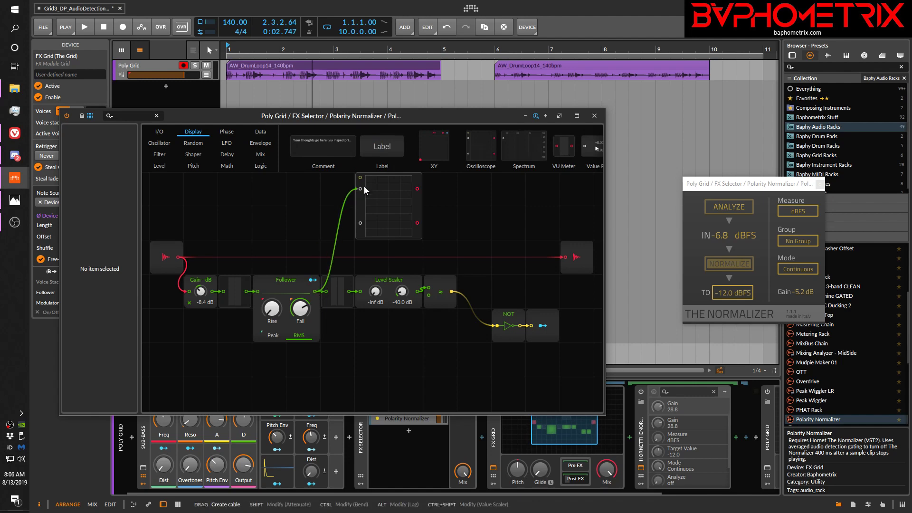
key("space")
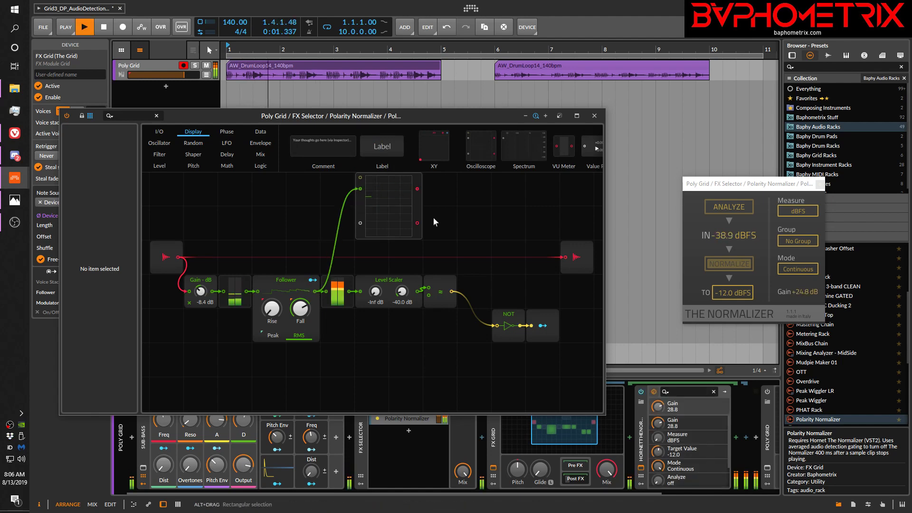
Stop and replay the drum loop to examine how the Follower's Fall time affects The Normalizer's switching.
key("space")
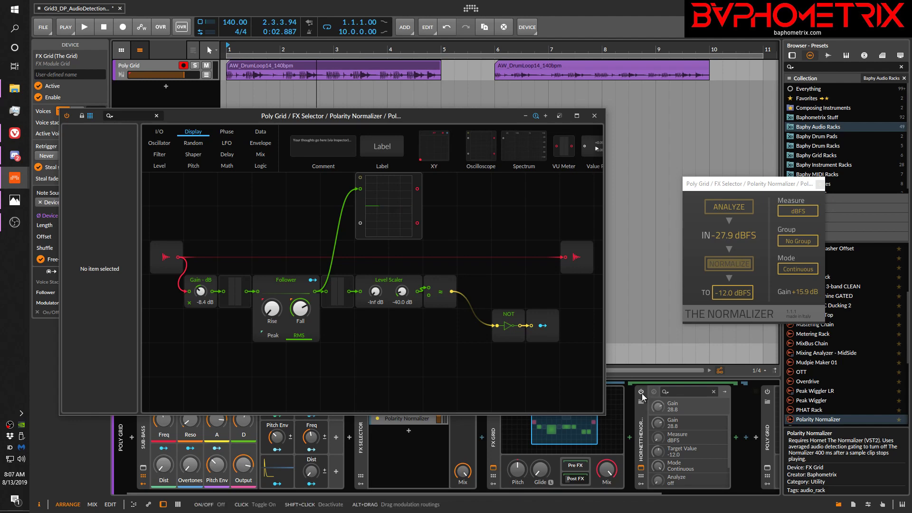
left_click(302, 310)
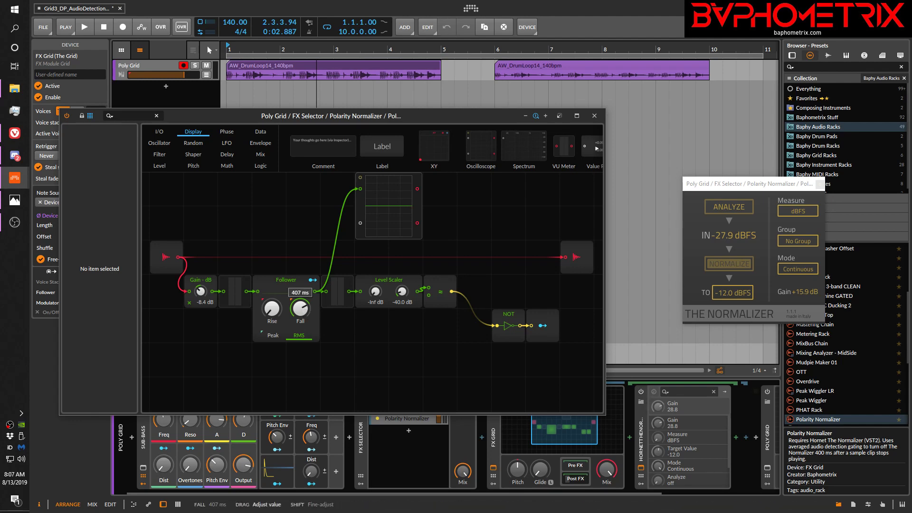
left_click_drag(300, 308, 300, 317)
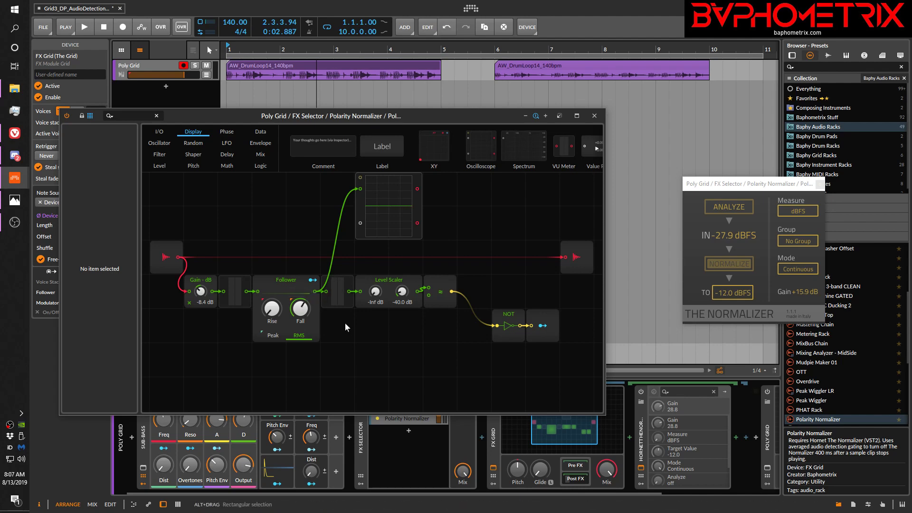
key("space")
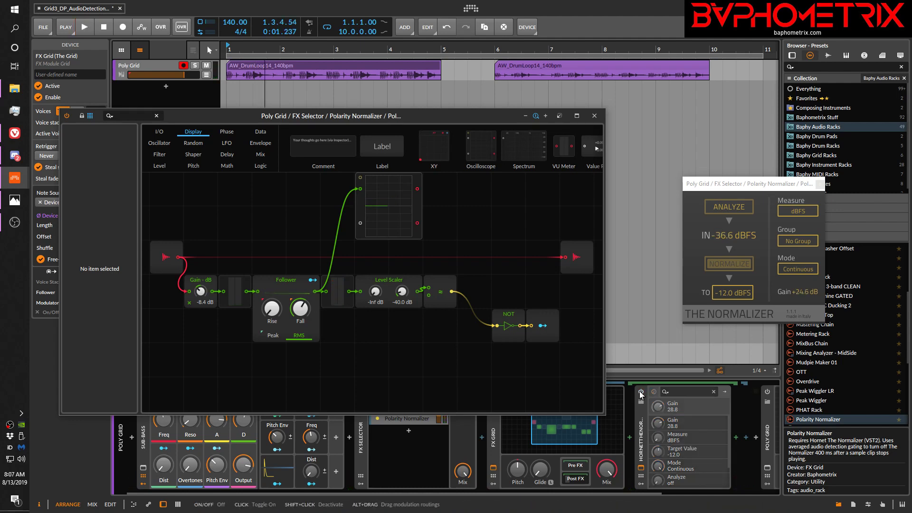
key("space")
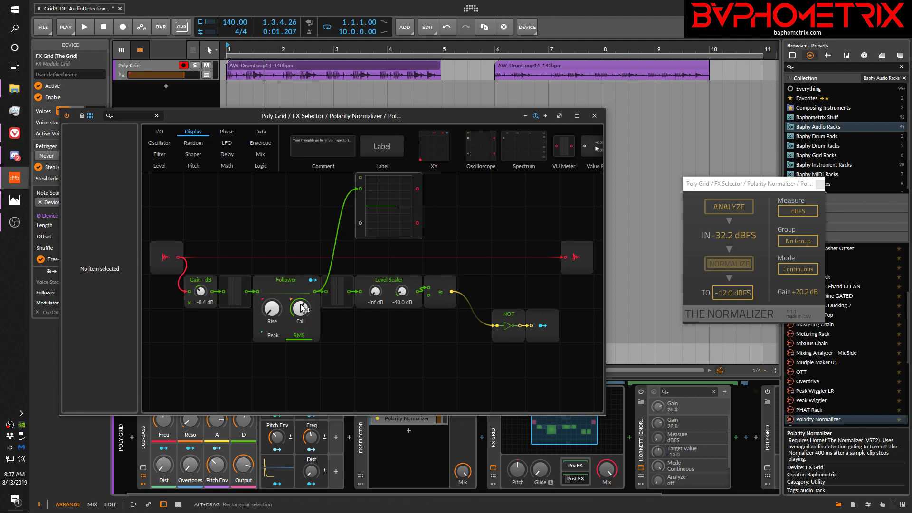
left_click_drag(300, 309, 300, 305)
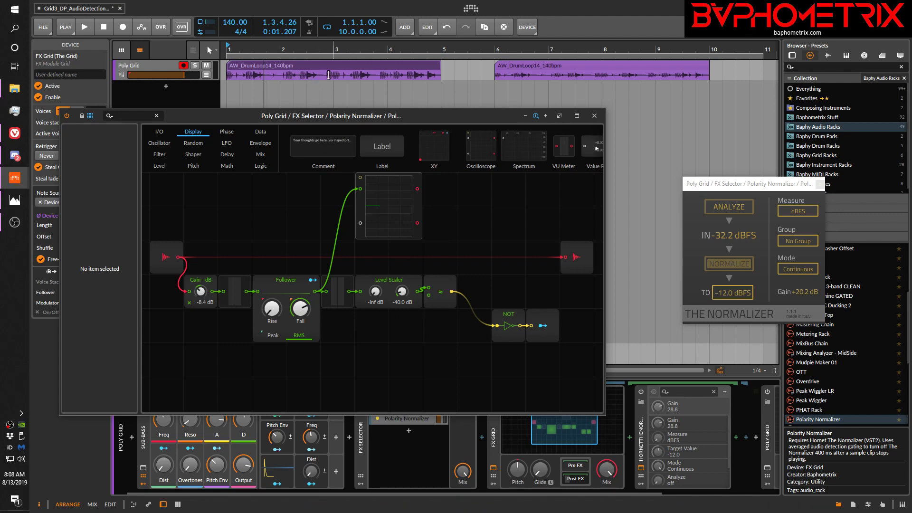
Reset the Gain - dB module before the Follower to 0.0 dB and test it with a short playback.
double_click(201, 291)
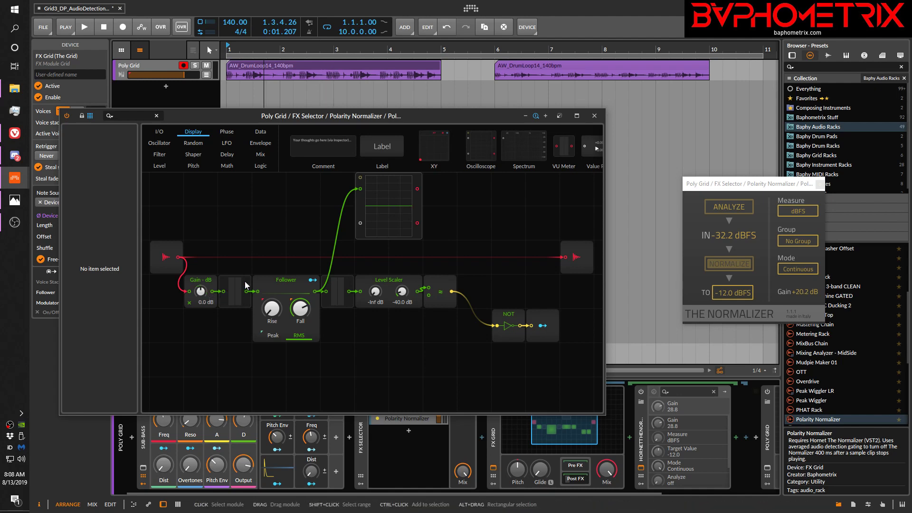
key("space")
key("space")
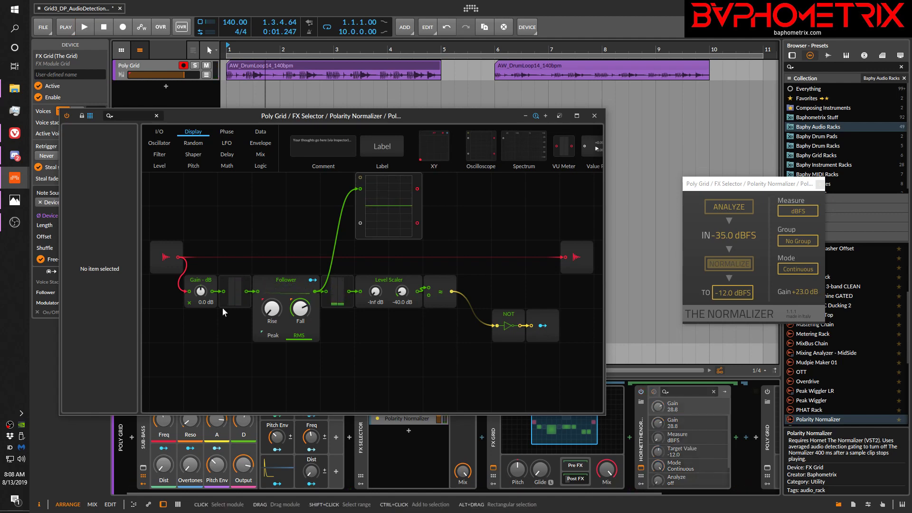
Set the Gain - dB module to -8.2 dB and test the detection with a short playback of the drum loop.
left_click_drag(204, 293, 203, 307)
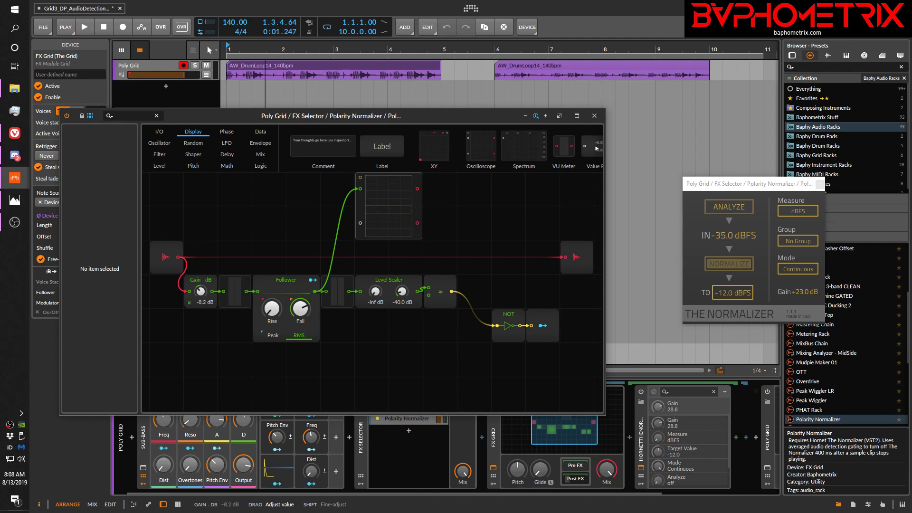
key("space")
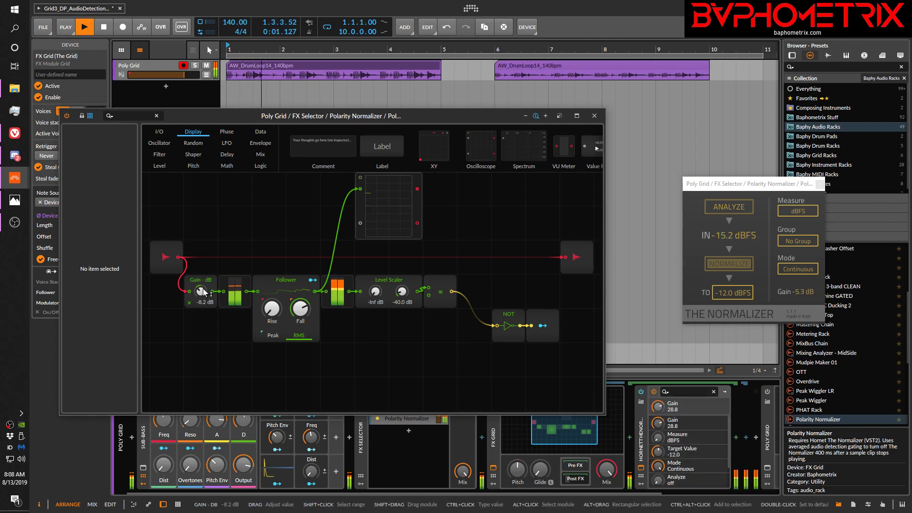
key("space")
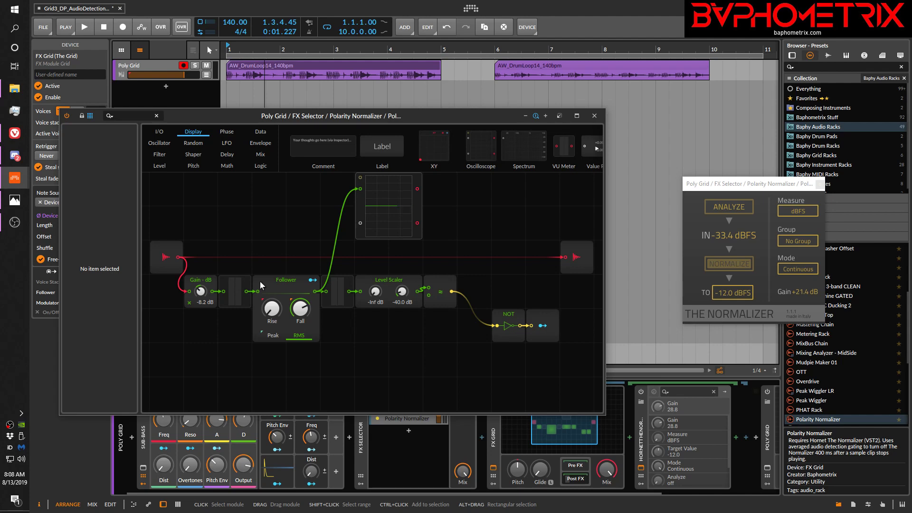
Check the Follower's Fall control against its envelope on the Oscilloscope while playing and stopping the drum loop.
left_click_drag(305, 309, 305, 318)
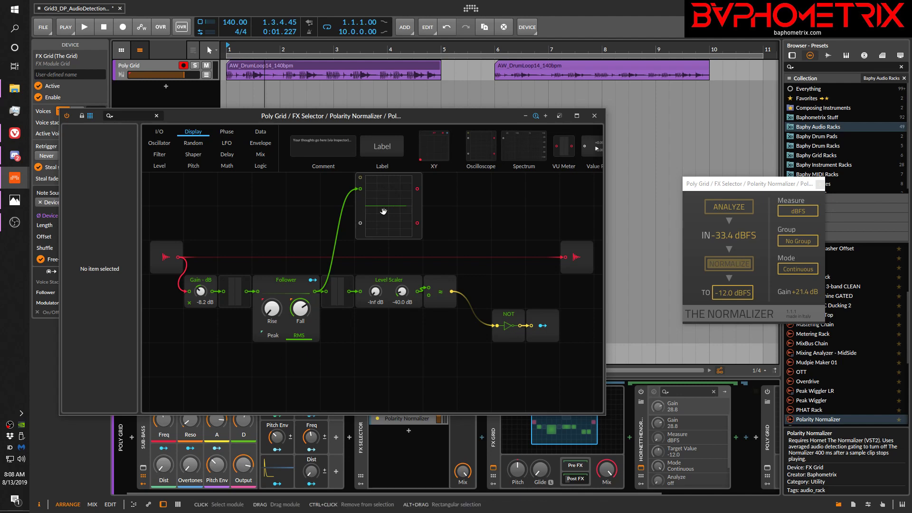
key("space")
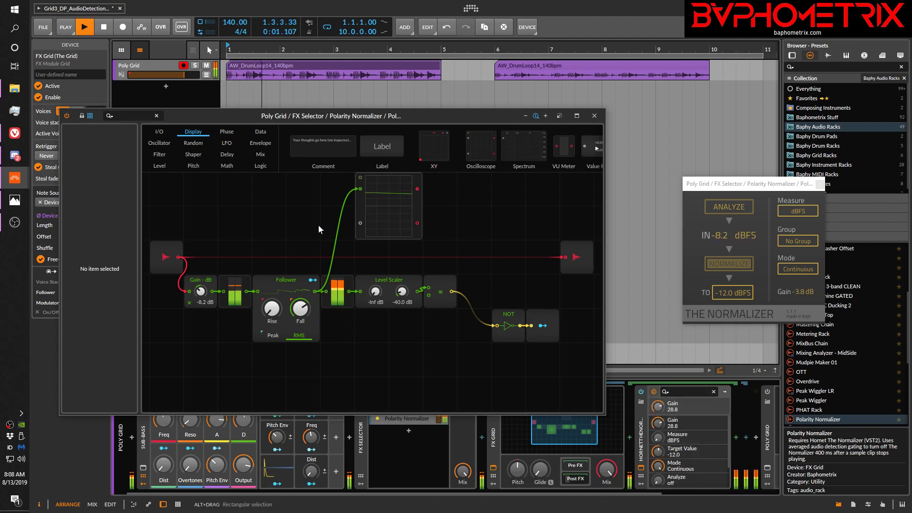
key("space")
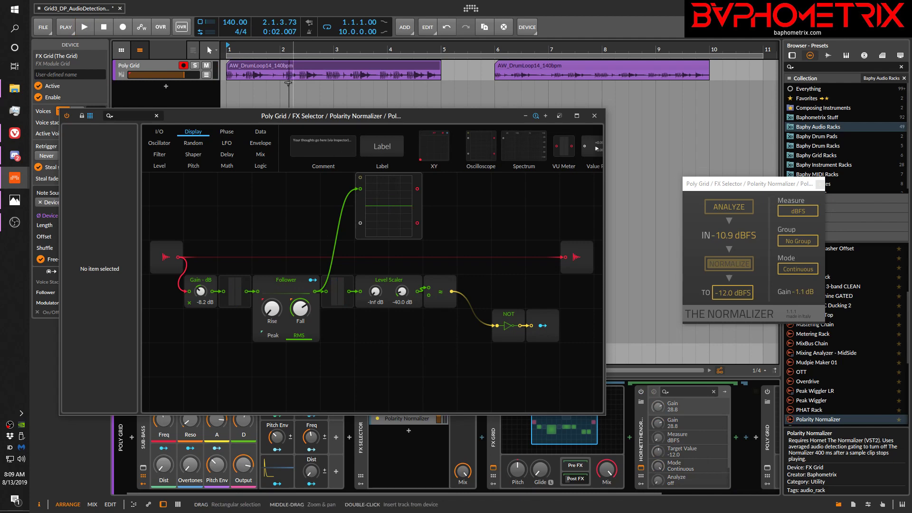
Select the time range from 1.4.1.00 to 2.2.1.00 inside the first drum loop clip.
left_click(265, 75)
left_click_drag(265, 75, 293, 76)
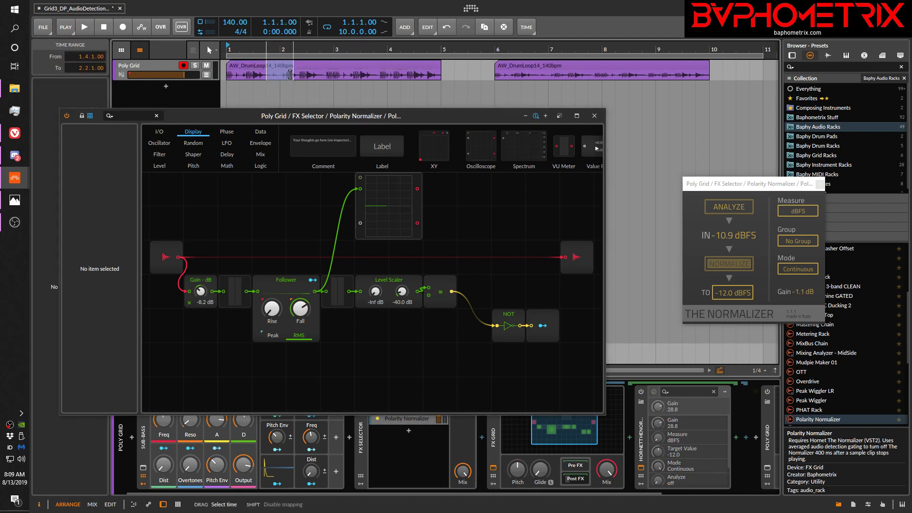